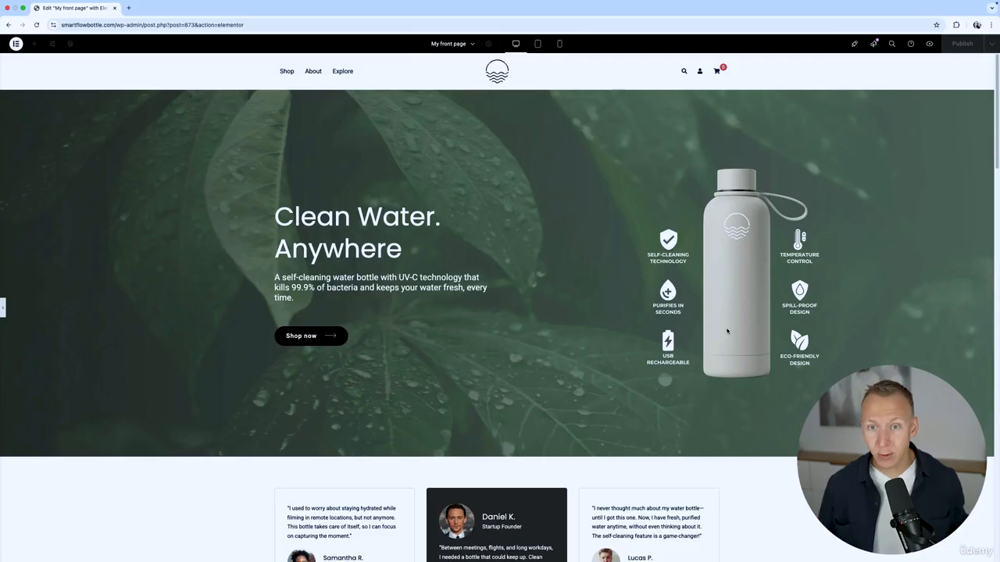
Publish the front page changes in Elementor and exit to the WordPress page editor.
left_click(3, 309)
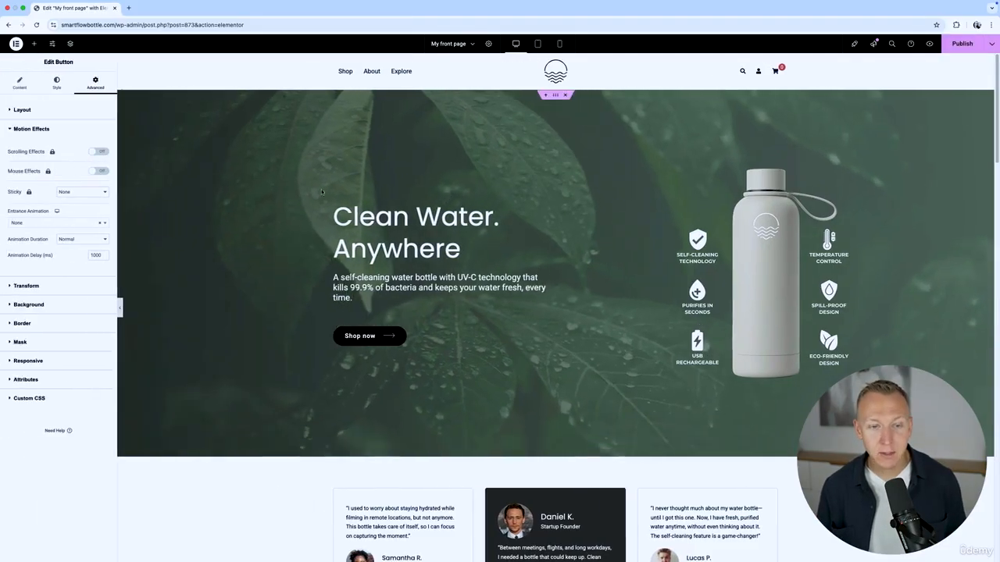
left_click(962, 46)
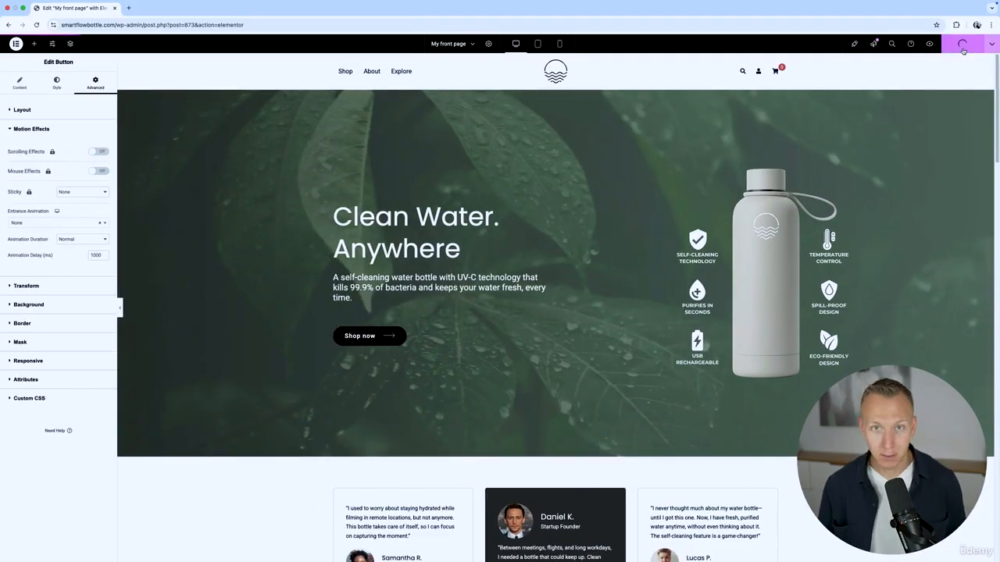
left_click(15, 43)
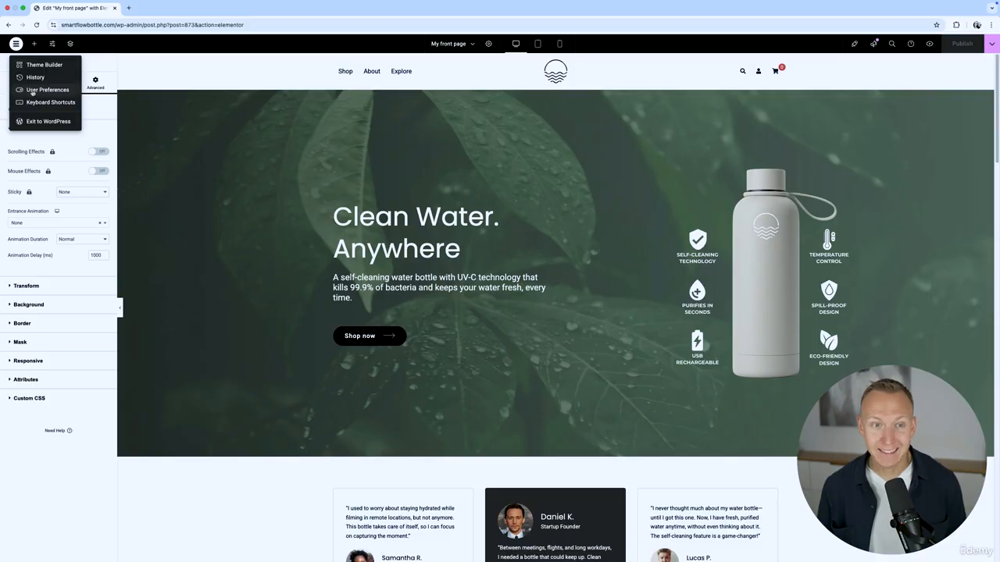
left_click(47, 121)
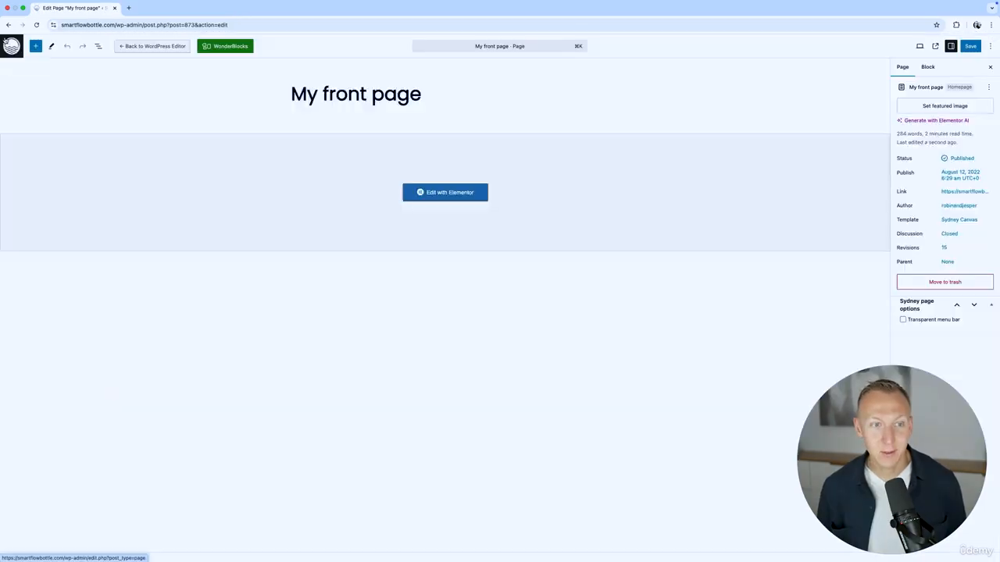
Start the WooCommerce store setup as a business just starting, with industry set to Other.
left_click(10, 45)
mouse_move(56, 214)
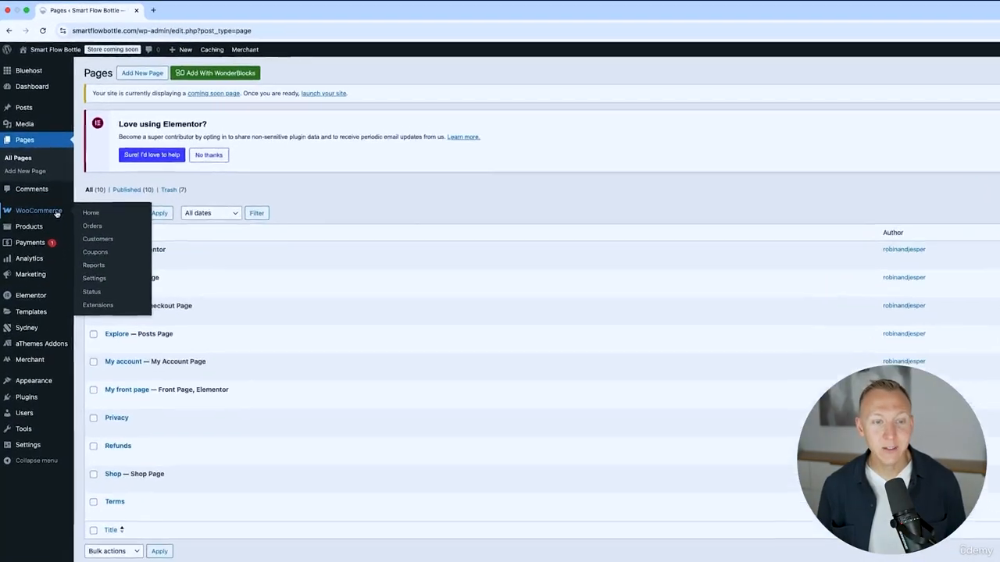
left_click(53, 213)
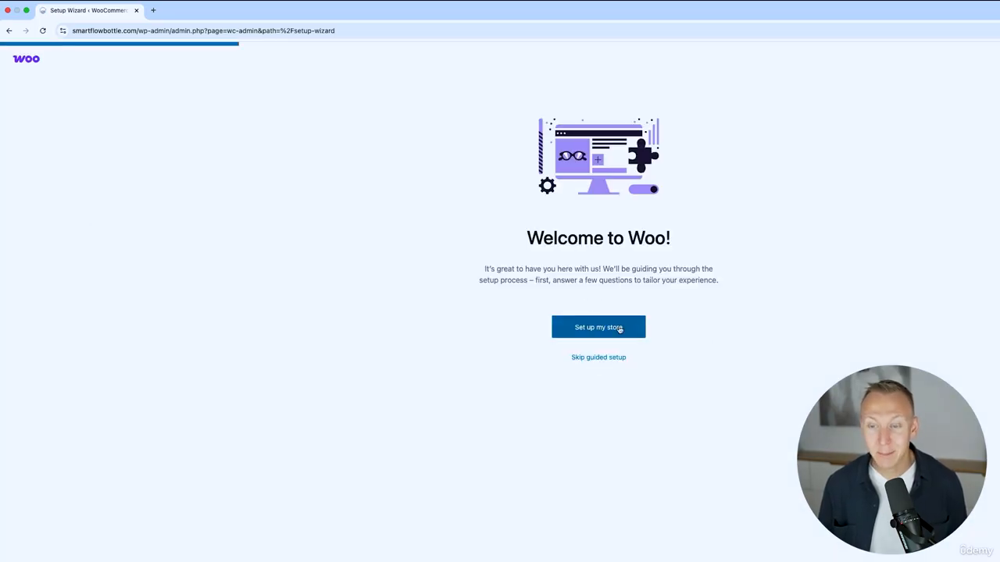
left_click(620, 329)
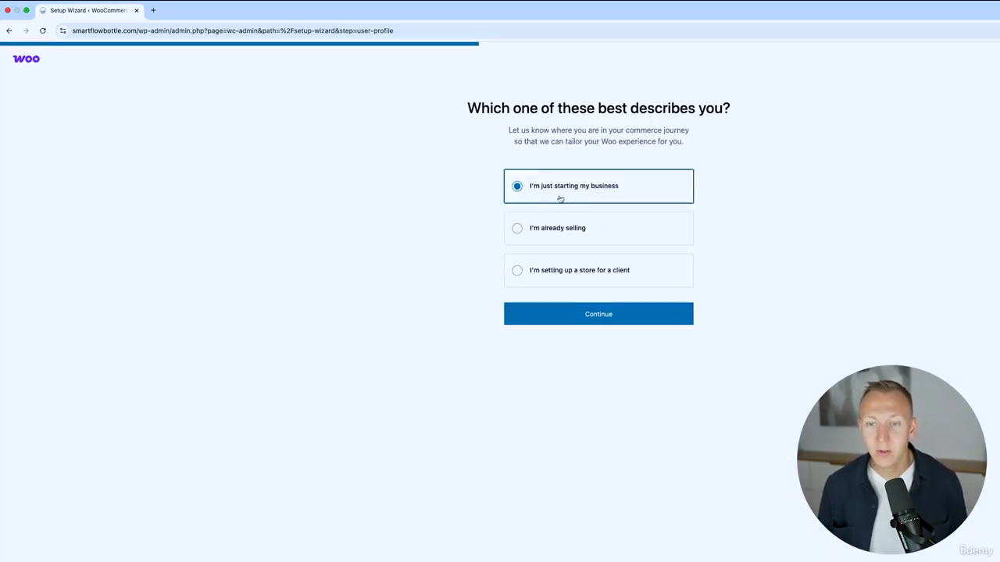
left_click(621, 320)
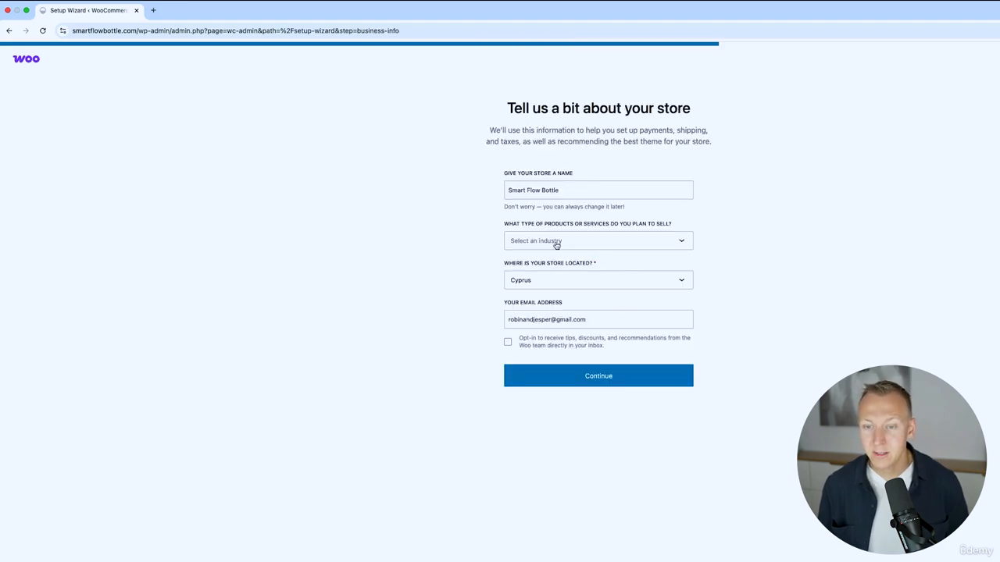
left_click(596, 245)
left_click(579, 411)
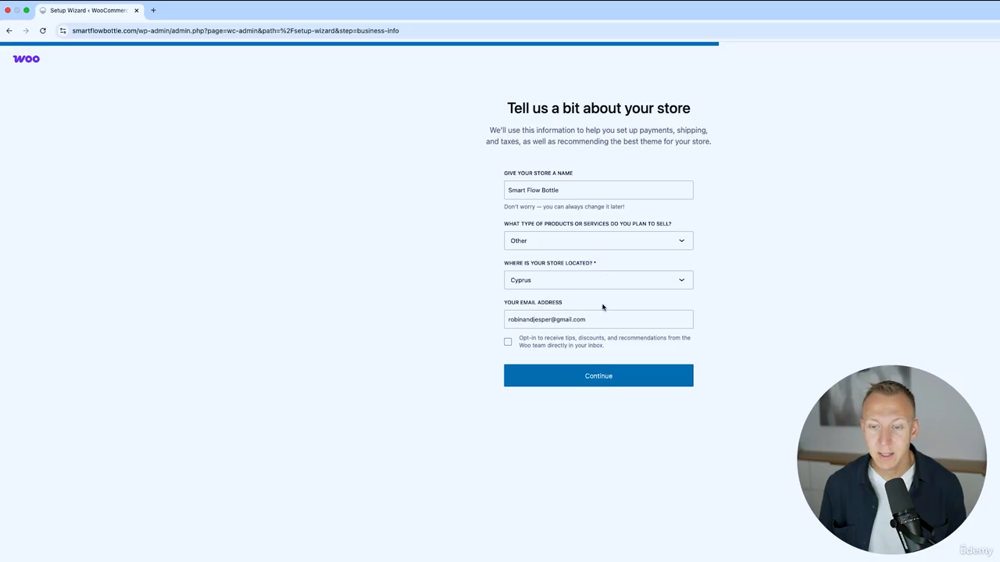
left_click(619, 374)
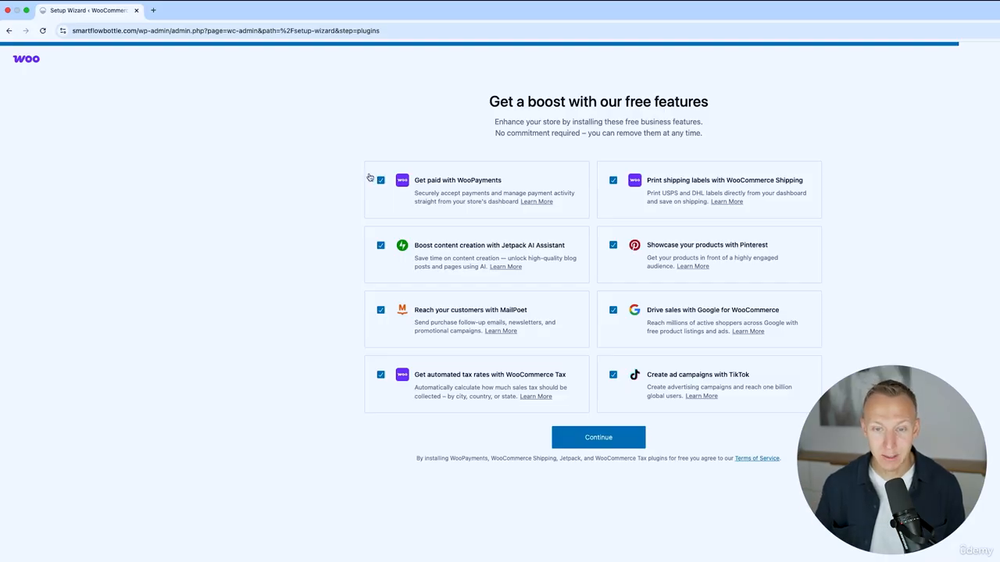
Skip the Jetpack AI, MailPoet and WooCommerce Tax plugins and connect to WordPress.com.
left_click(380, 246)
left_click(378, 312)
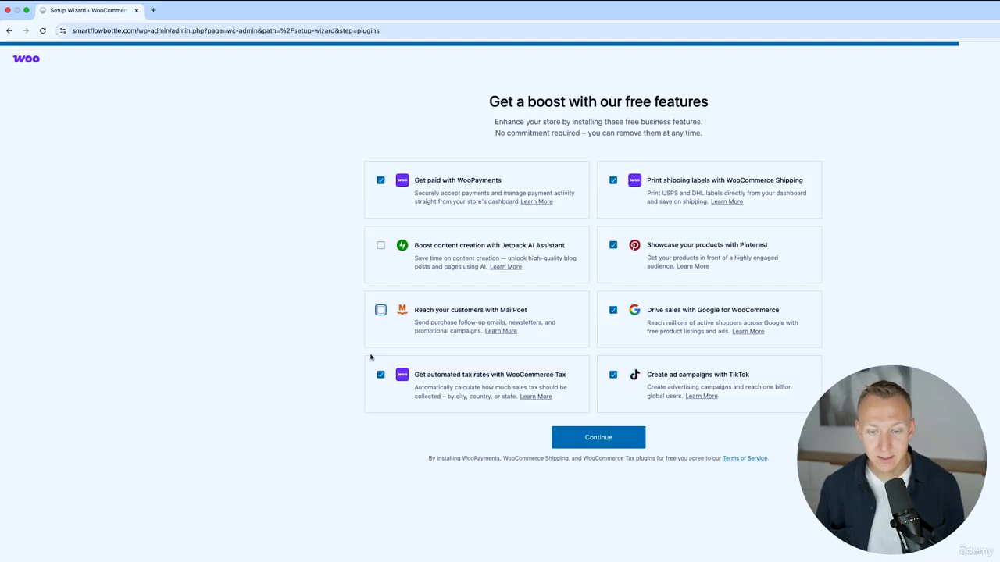
left_click(380, 377)
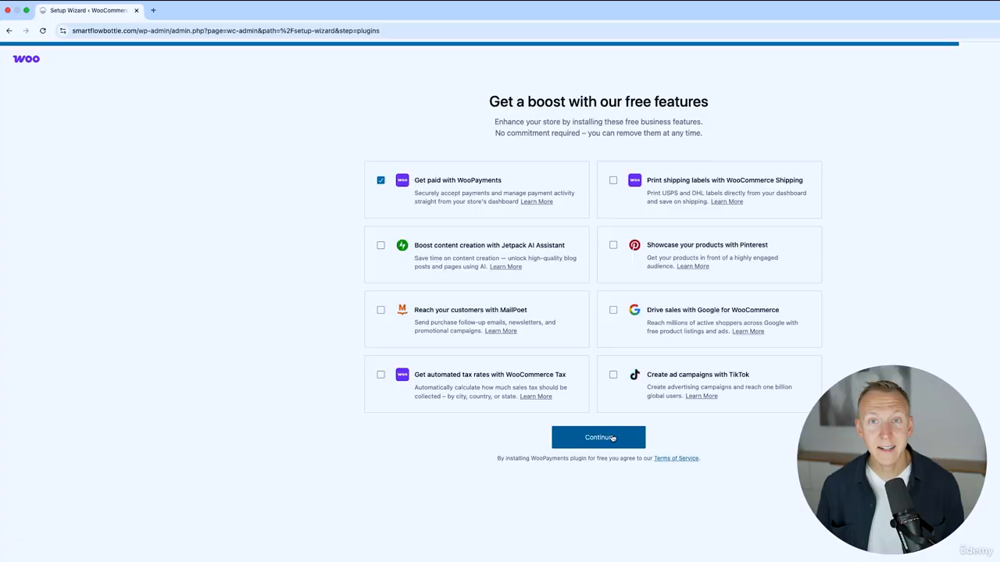
left_click(613, 438)
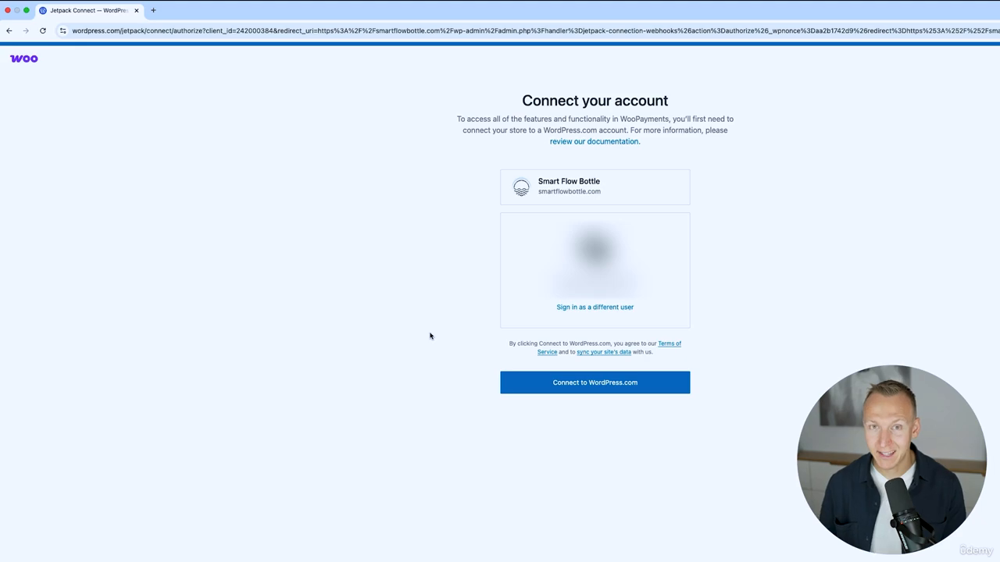
left_click(593, 384)
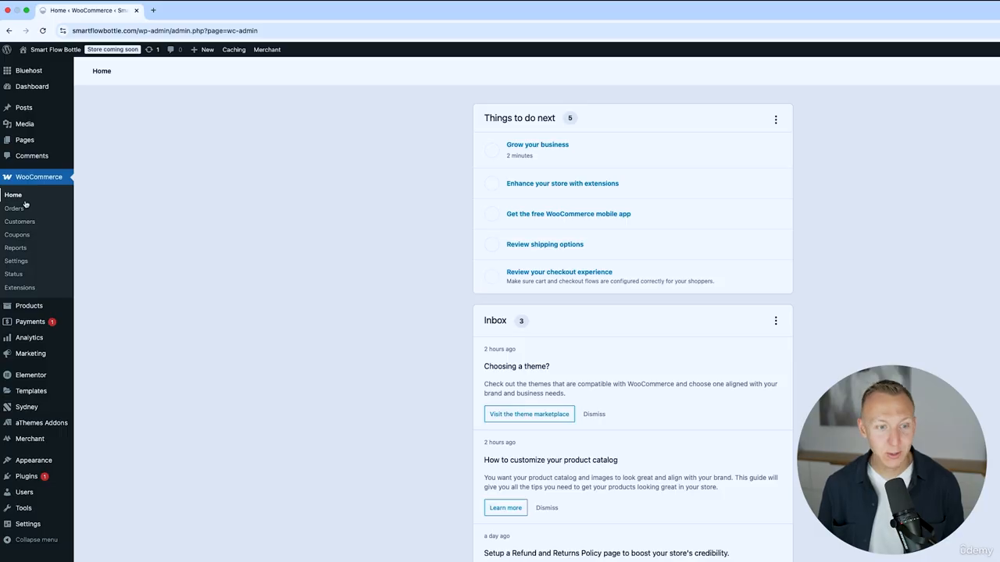
Open the WooCommerce Settings General tab.
left_click(19, 264)
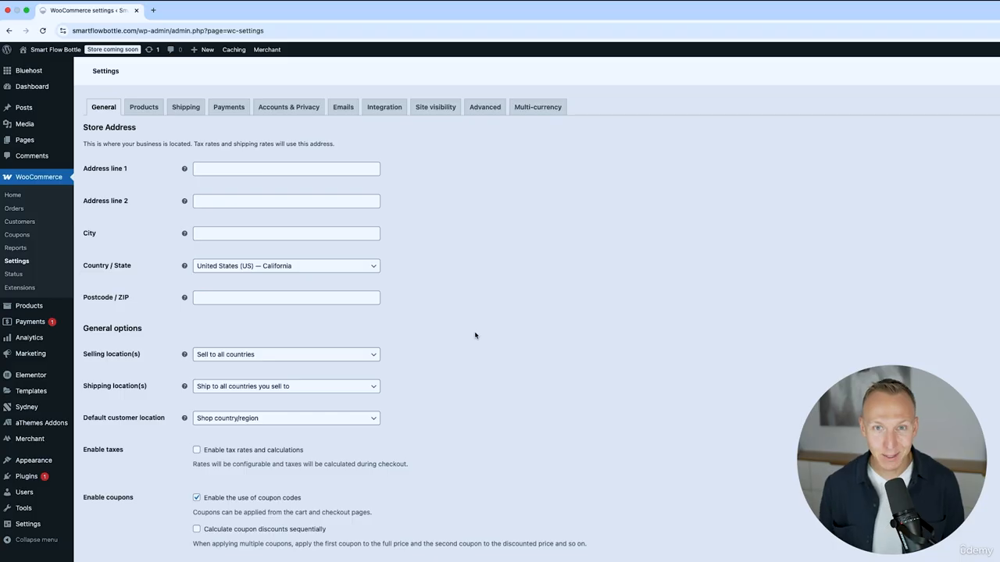
Enter the store address with city Paphos, country Cyprus and postcode 8010.
left_click(250, 167)
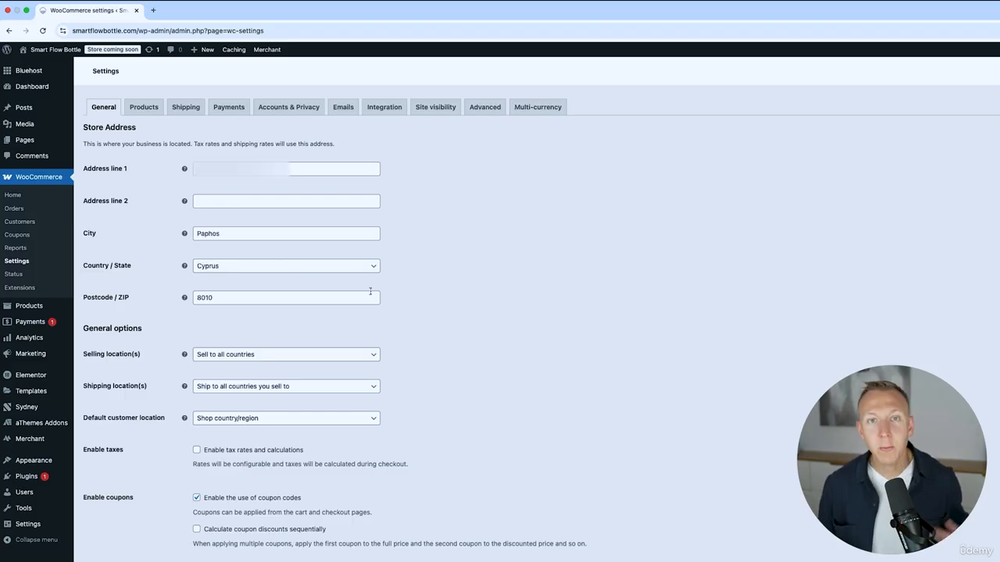
scroll(424, 289, "down", 1)
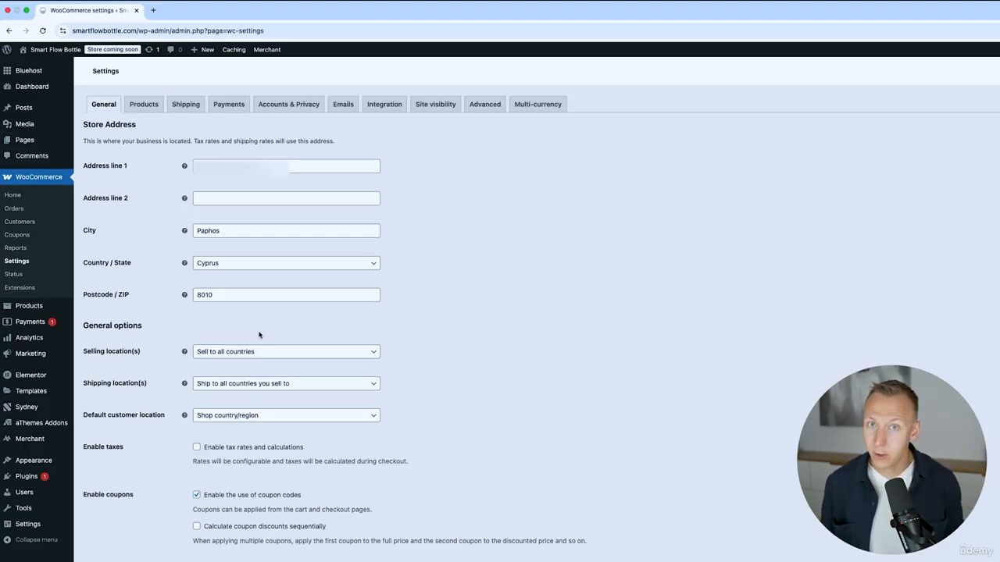
Set selling locations to all countries except United Kingdom (UK).
left_click(273, 351)
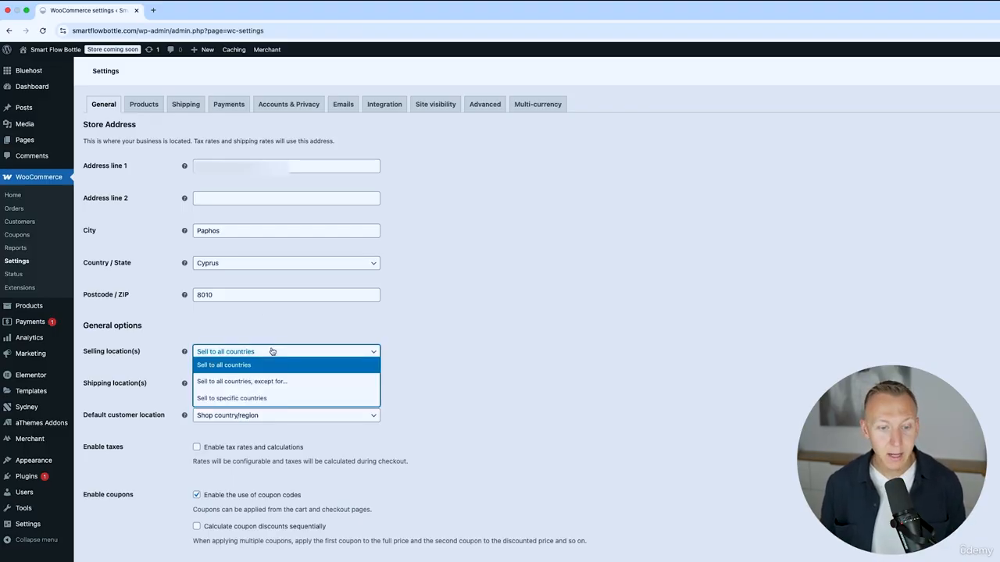
left_click(239, 382)
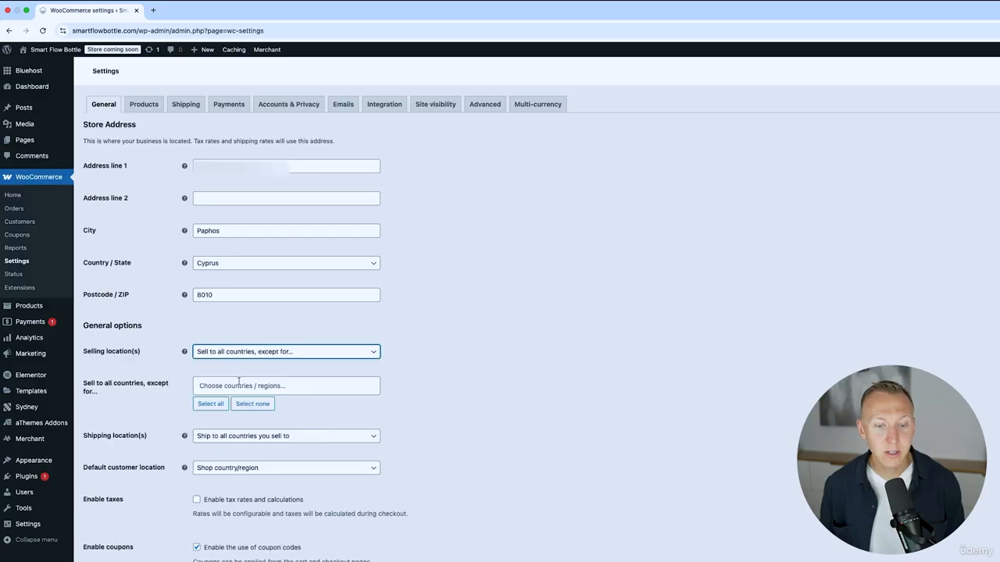
left_click(244, 380)
type("united")
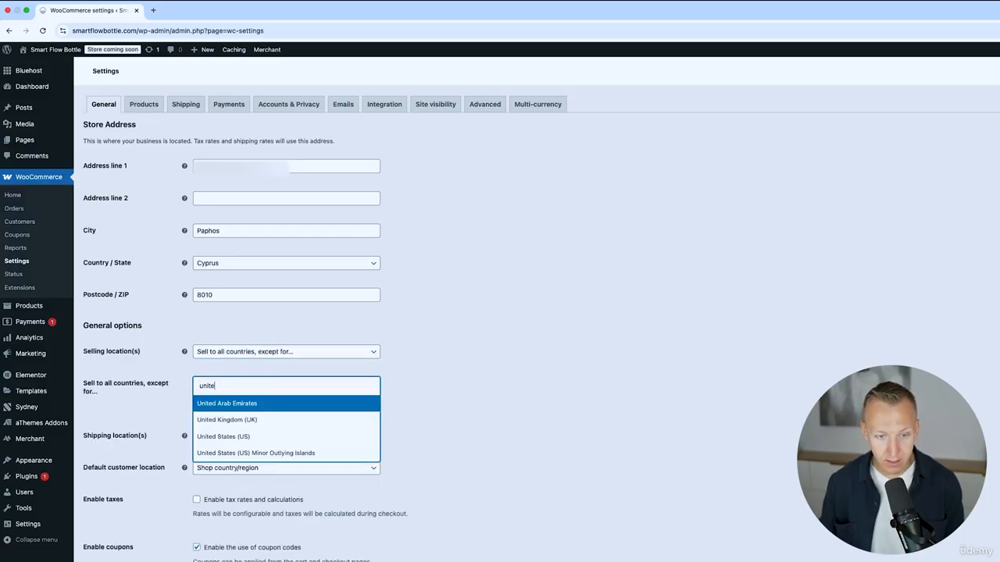
left_click(239, 424)
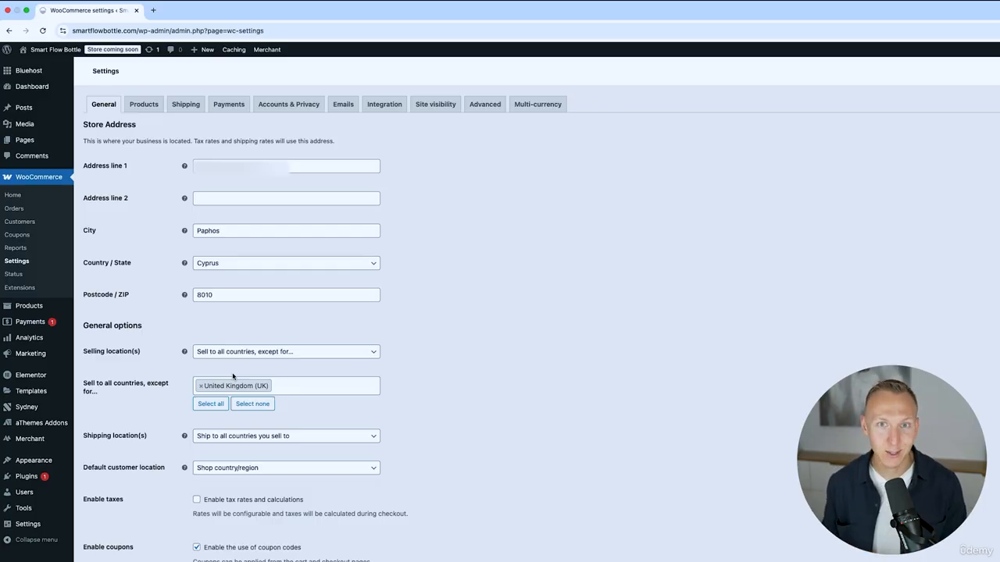
scroll(432, 335, "down", 3)
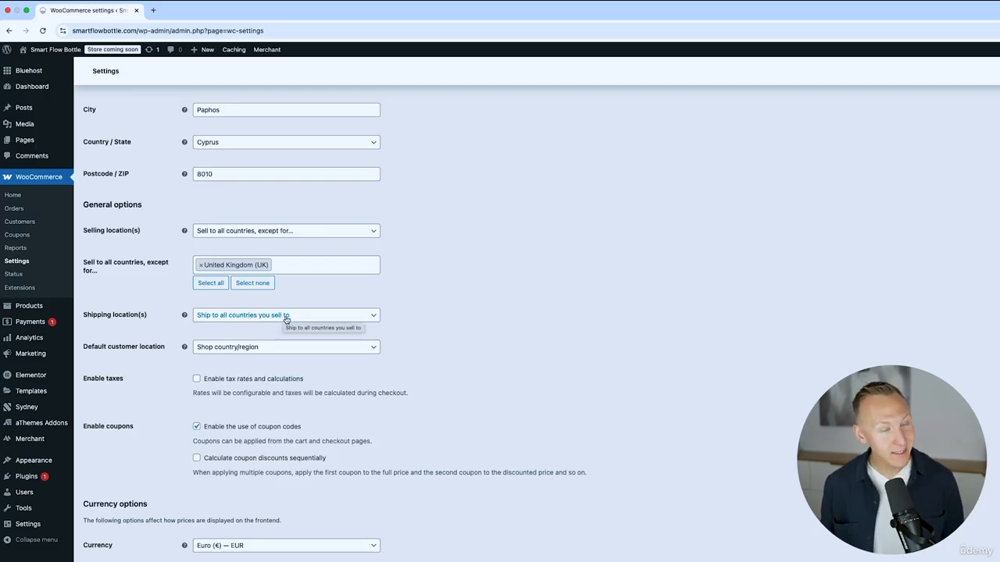
scroll(292, 330, "down", 1)
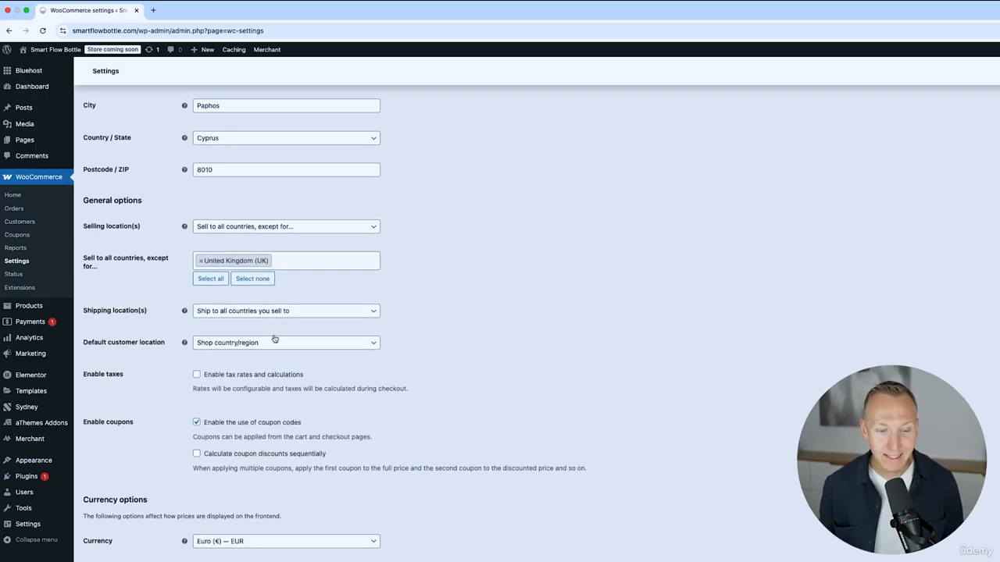
scroll(274, 338, "down", 2)
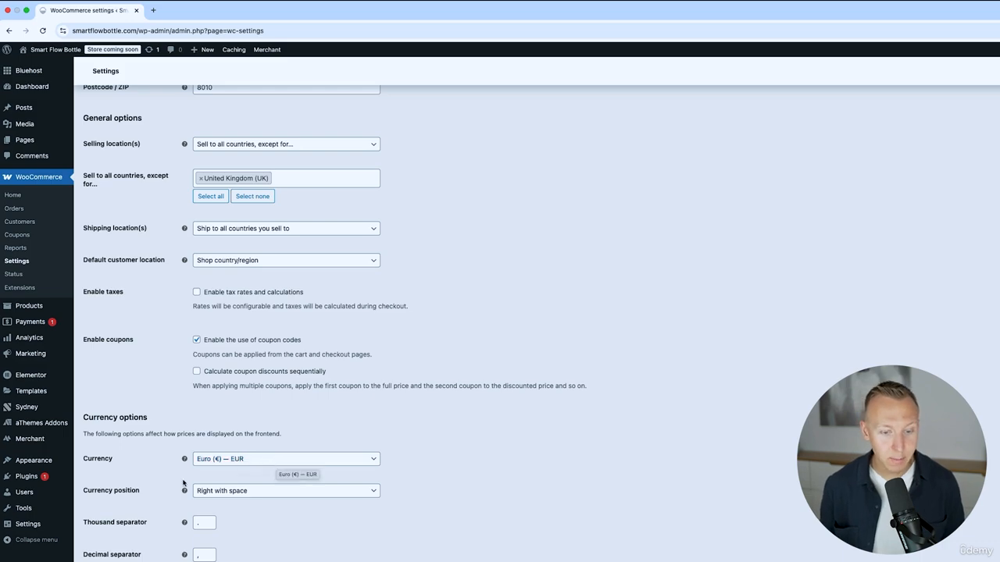
Set the store currency to US dollars.
left_click(239, 462)
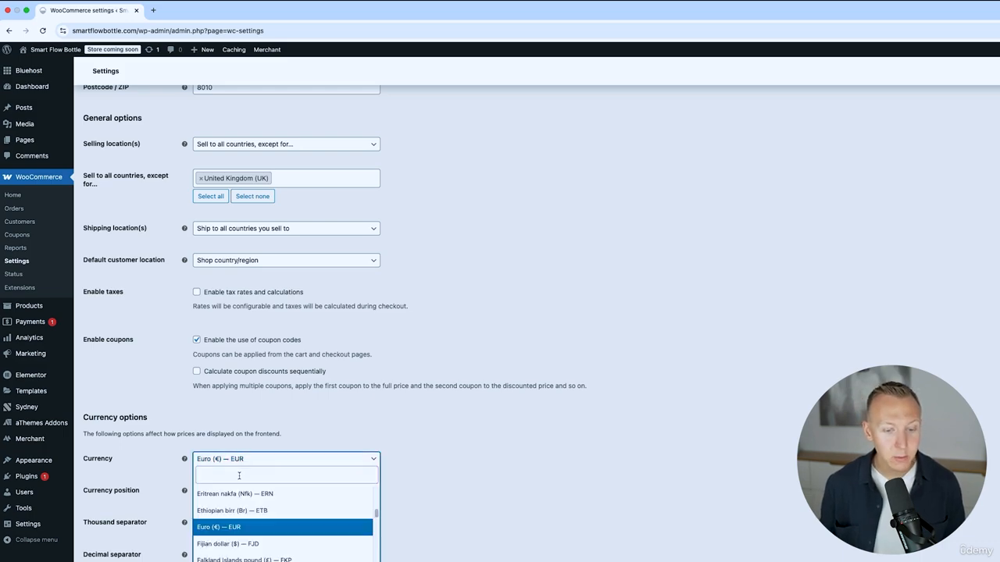
left_click(239, 476)
type("united")
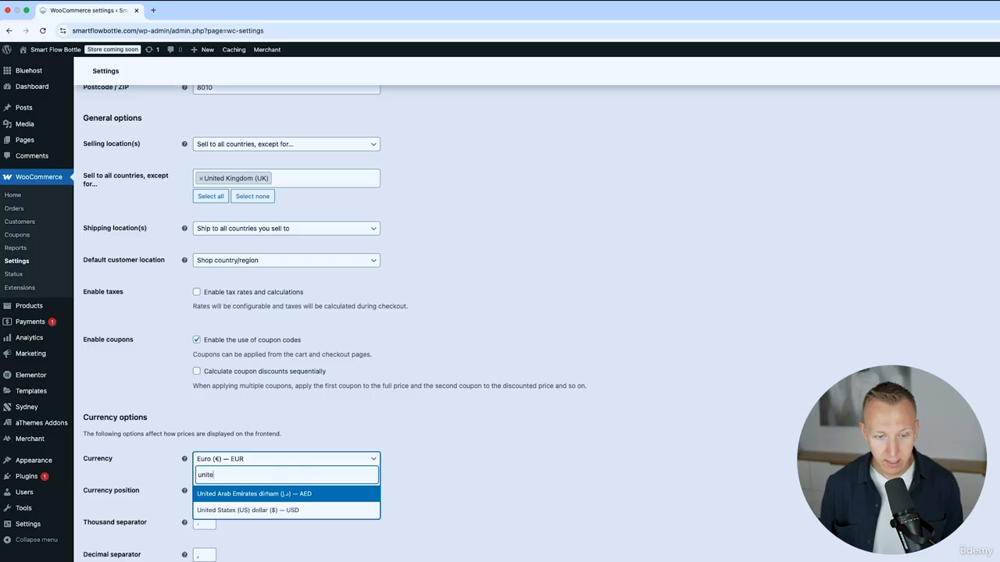
left_click(257, 516)
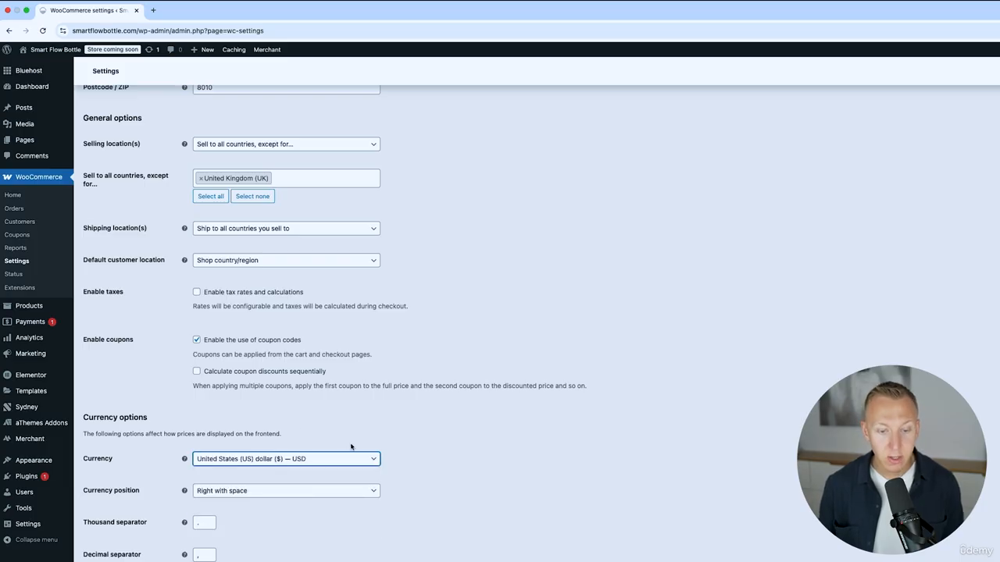
Set the currency position to Left and save the general settings.
left_click(304, 492)
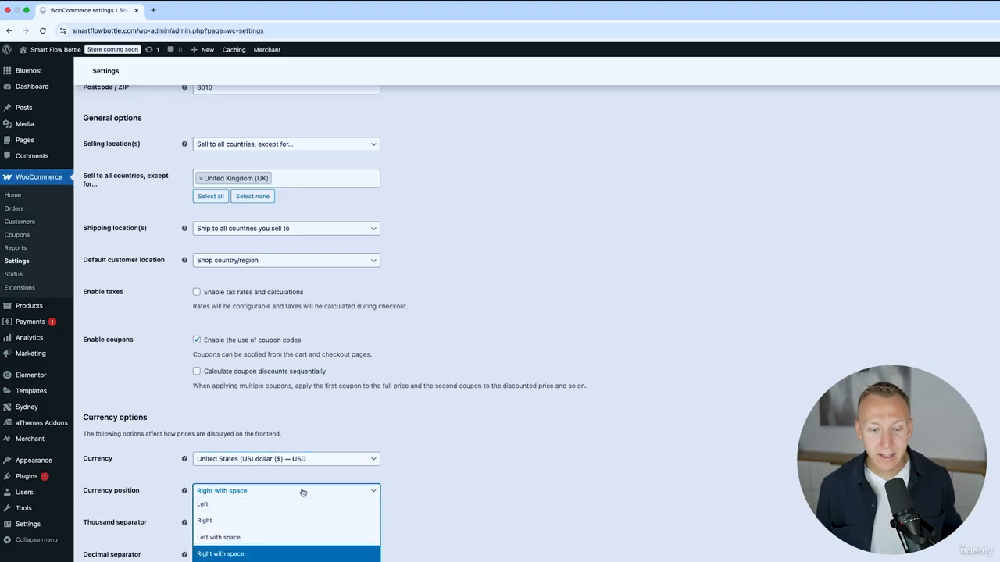
left_click(272, 507)
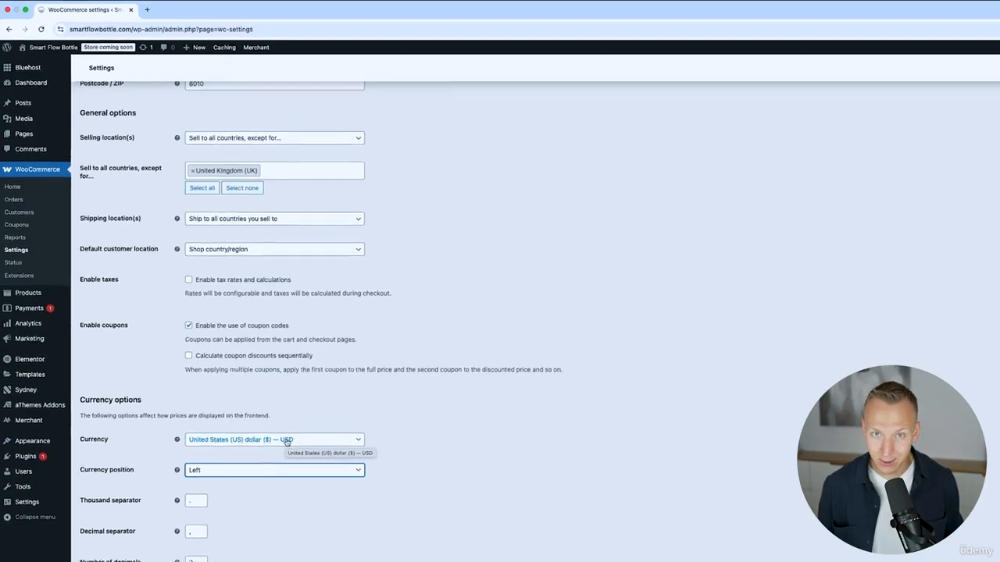
left_click(93, 519)
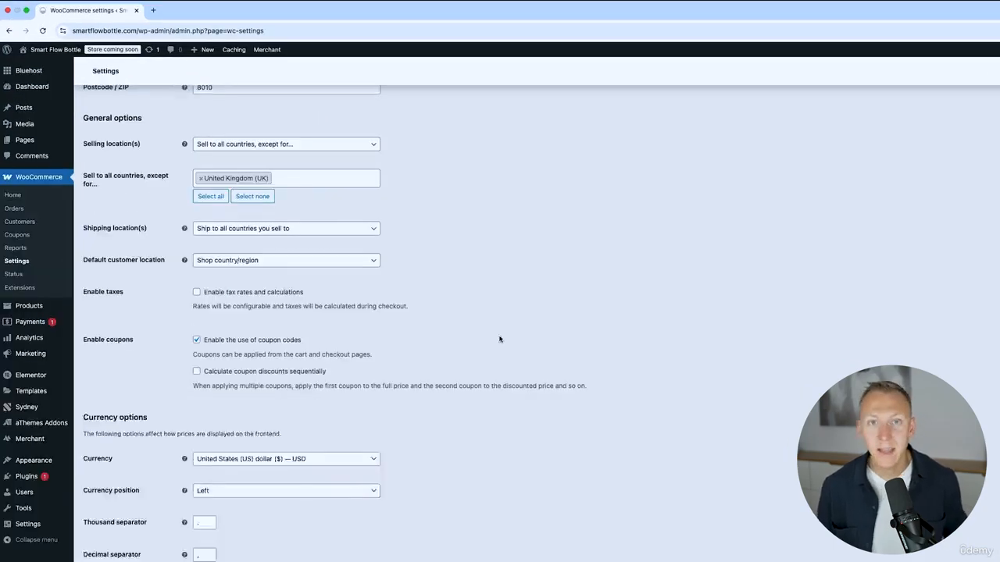
left_click(153, 108)
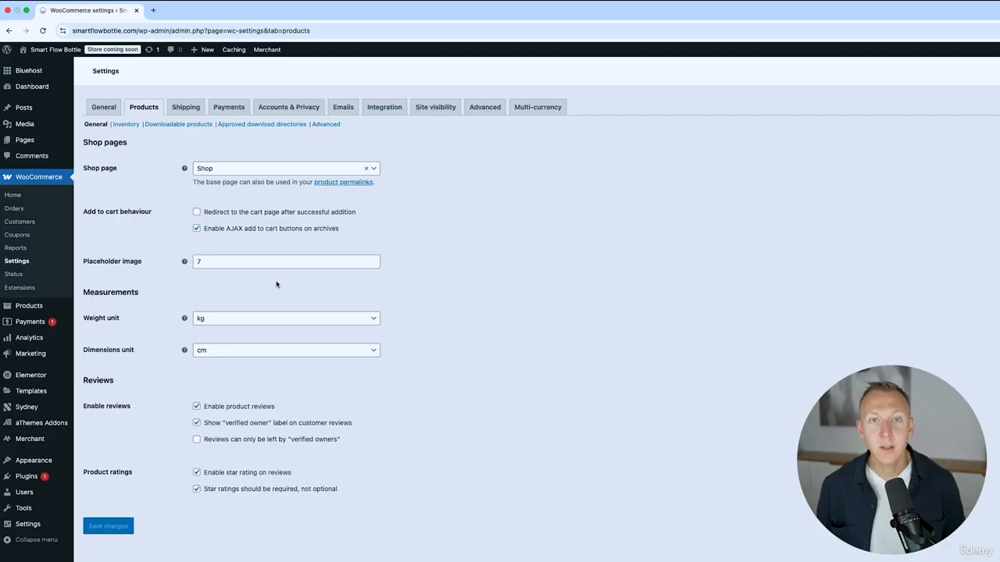
Look through the weight and dimension unit options, leaving kg and cm unchanged.
left_click(256, 321)
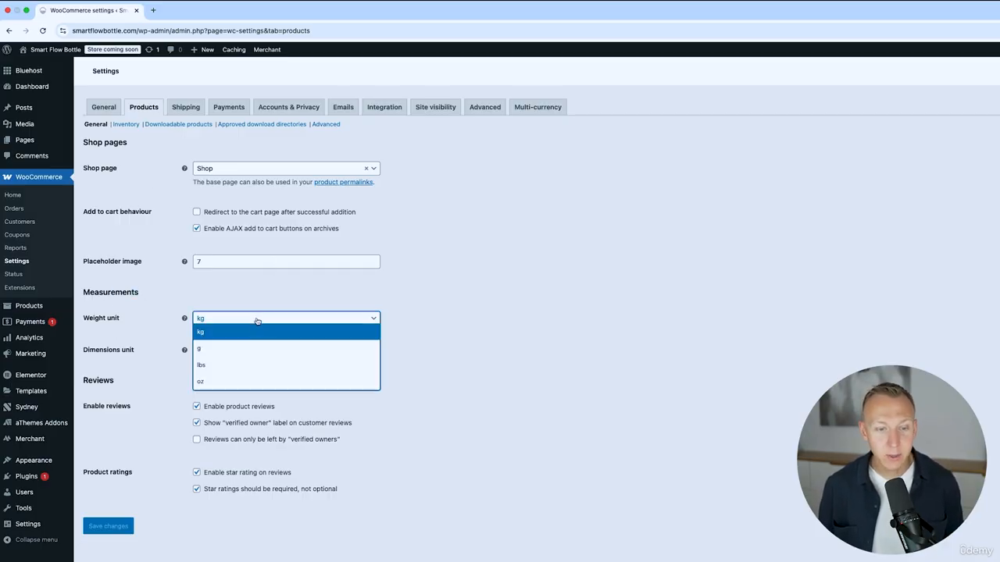
left_click(223, 292)
left_click(233, 350)
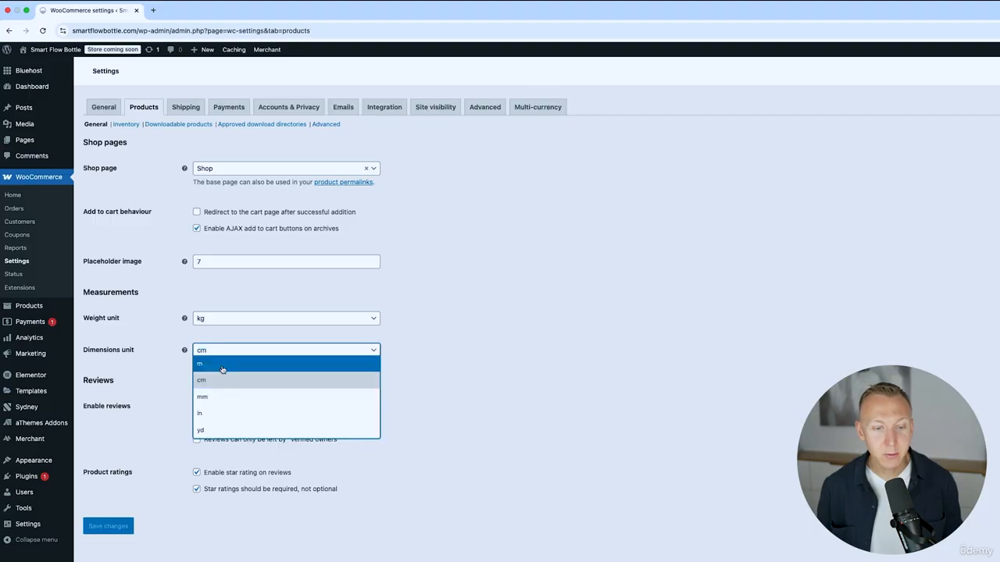
left_click(234, 309)
left_click(235, 318)
left_click(235, 317)
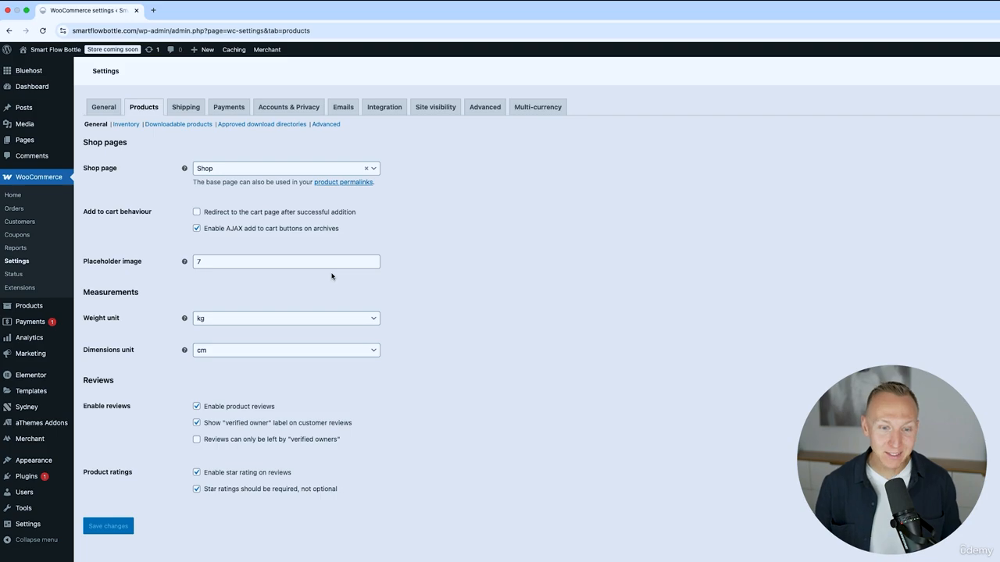
Set the weight unit to g and dimensions unit to mm, then save.
left_click(203, 320)
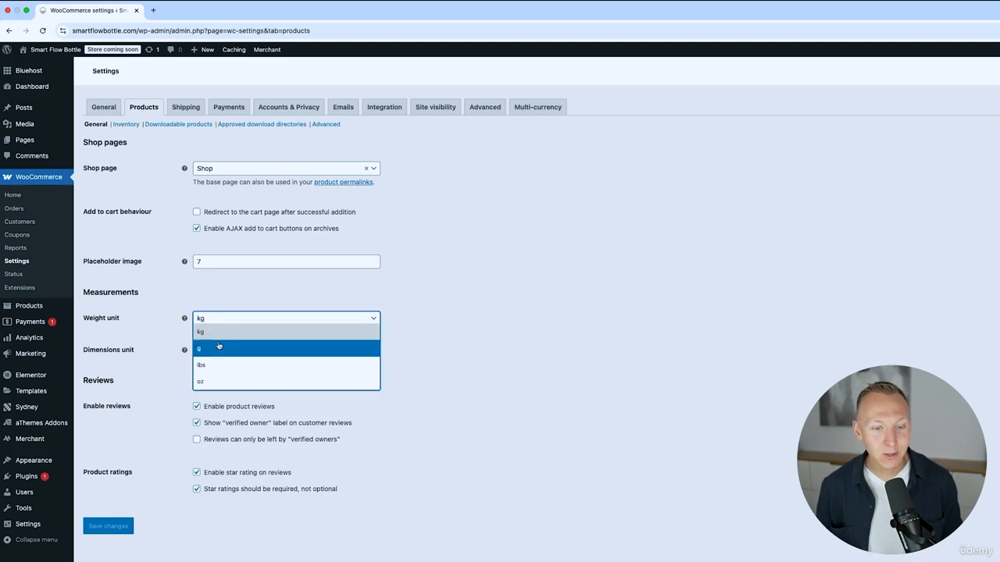
left_click(220, 350)
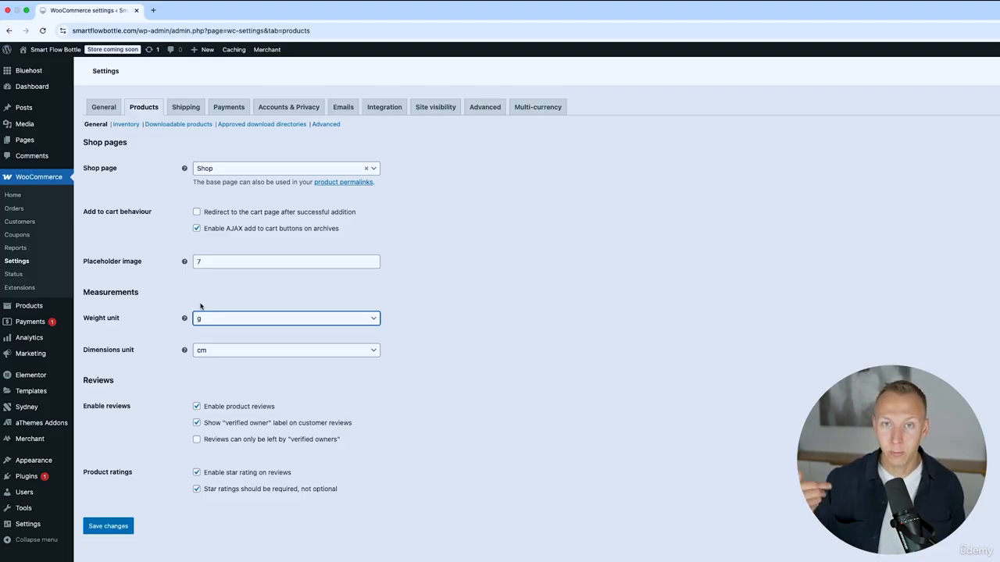
left_click(228, 350)
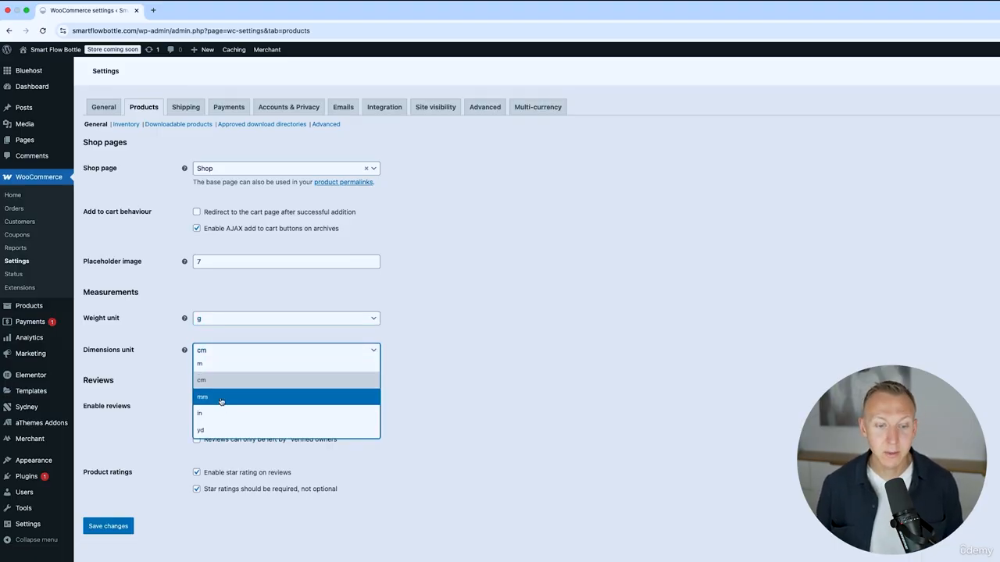
left_click(221, 400)
left_click(225, 356)
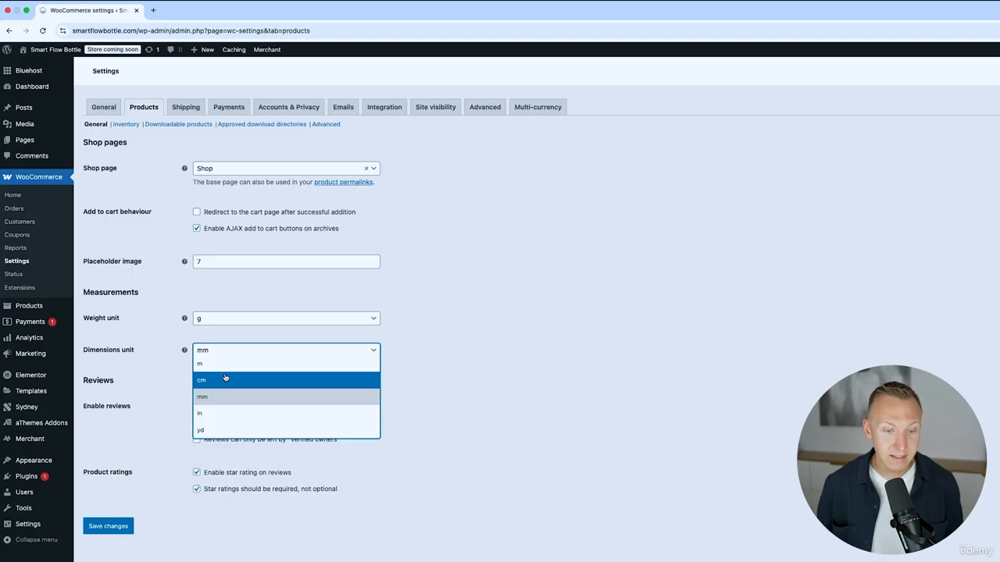
left_click(223, 396)
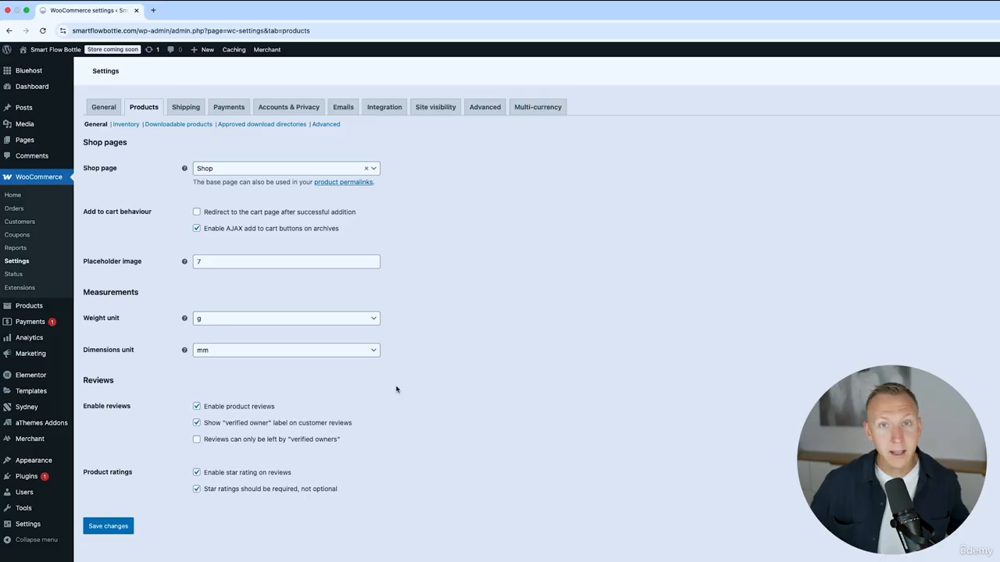
left_click(285, 349)
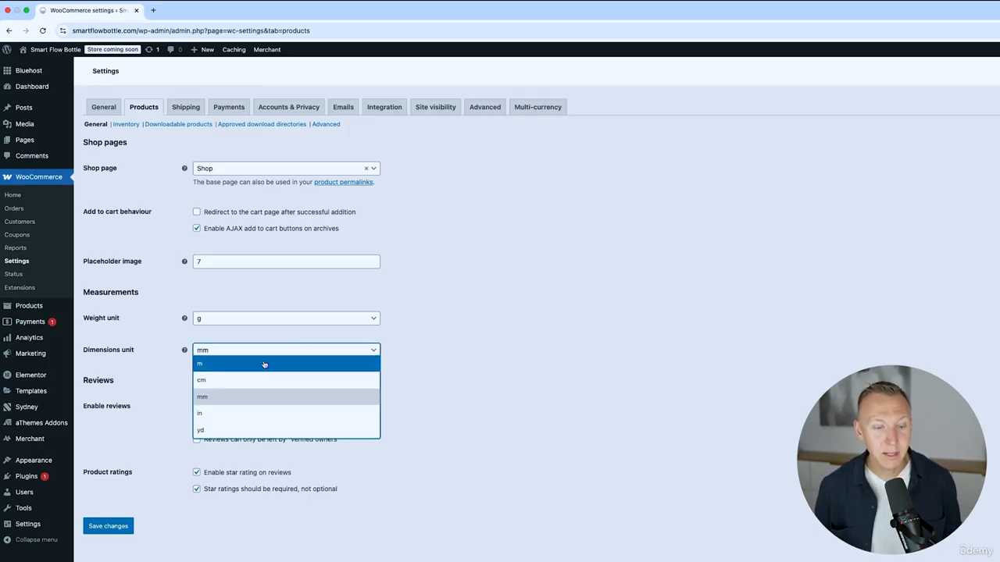
left_click(259, 329)
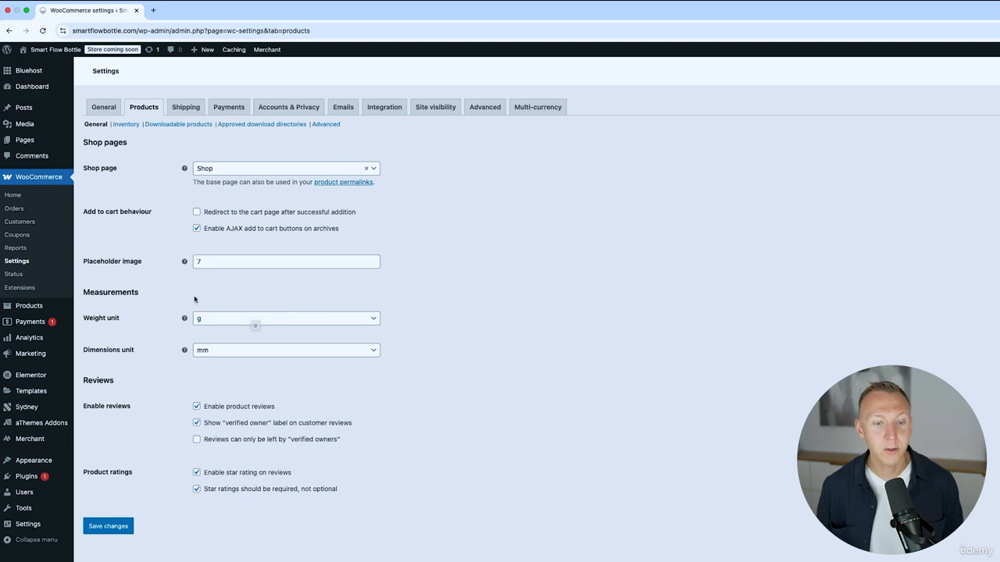
left_click(122, 529)
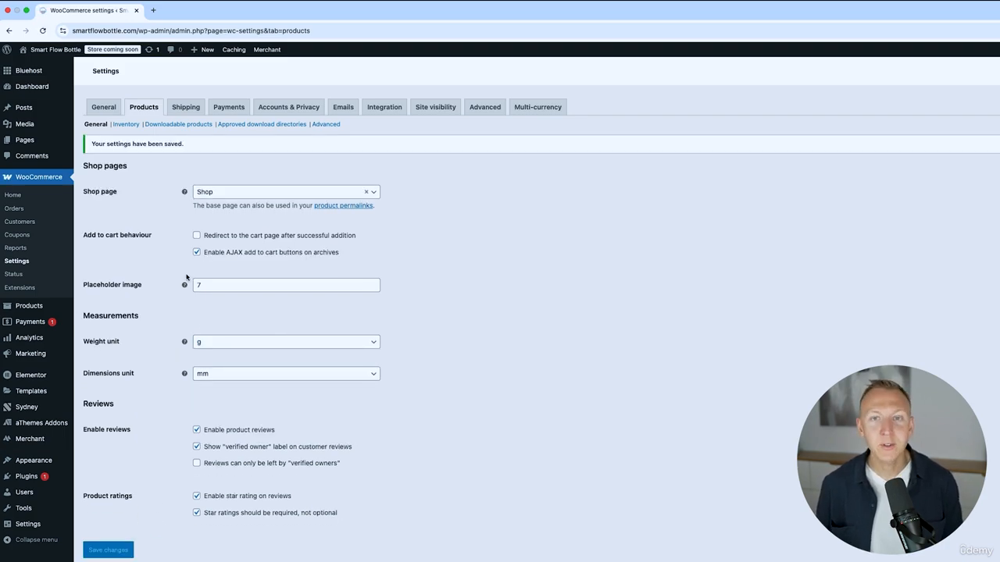
On the Advanced tab, assign Terms (ID: 898) as the terms and conditions page and save.
left_click(489, 110)
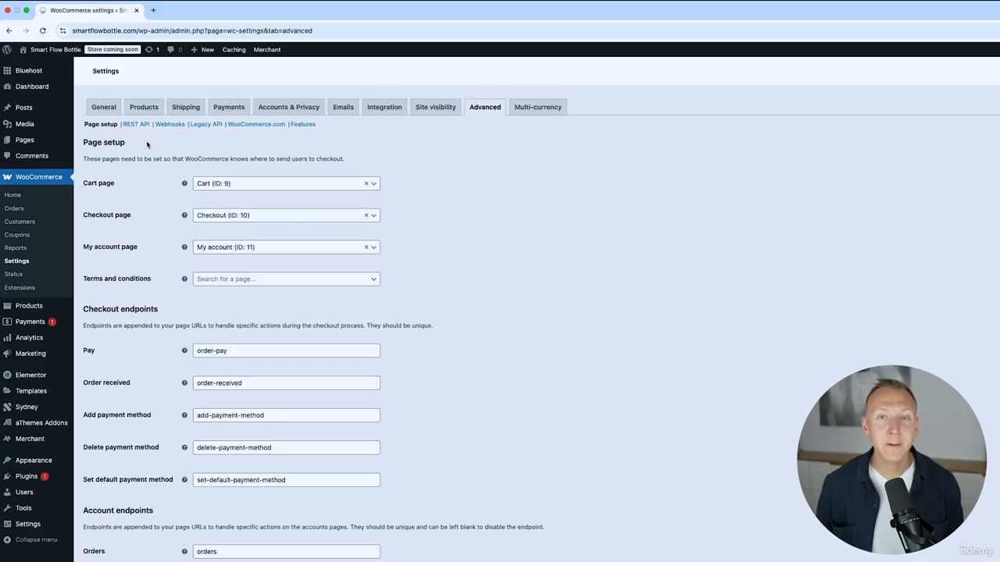
left_click_drag(121, 185, 84, 187)
left_click(88, 185)
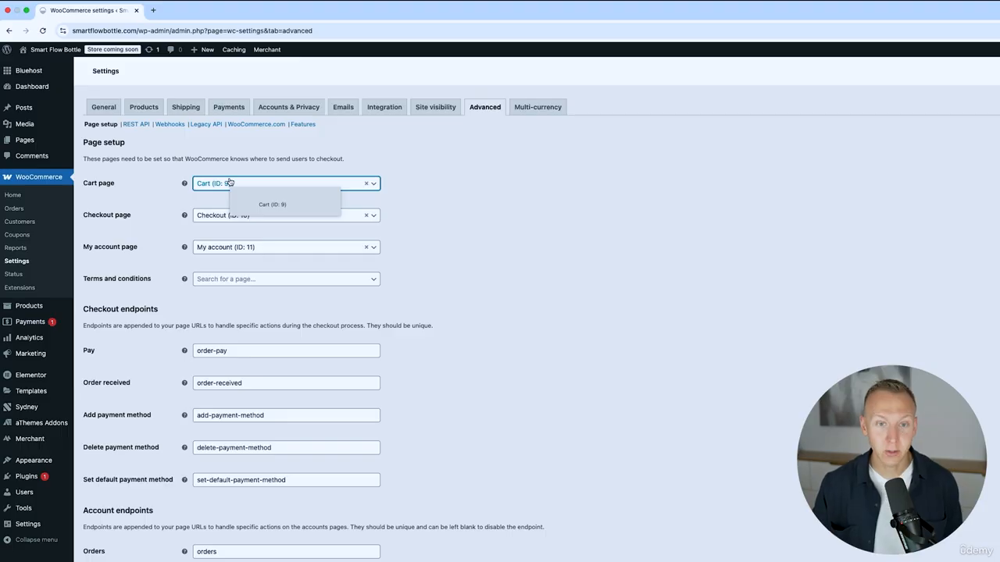
key("Tab")
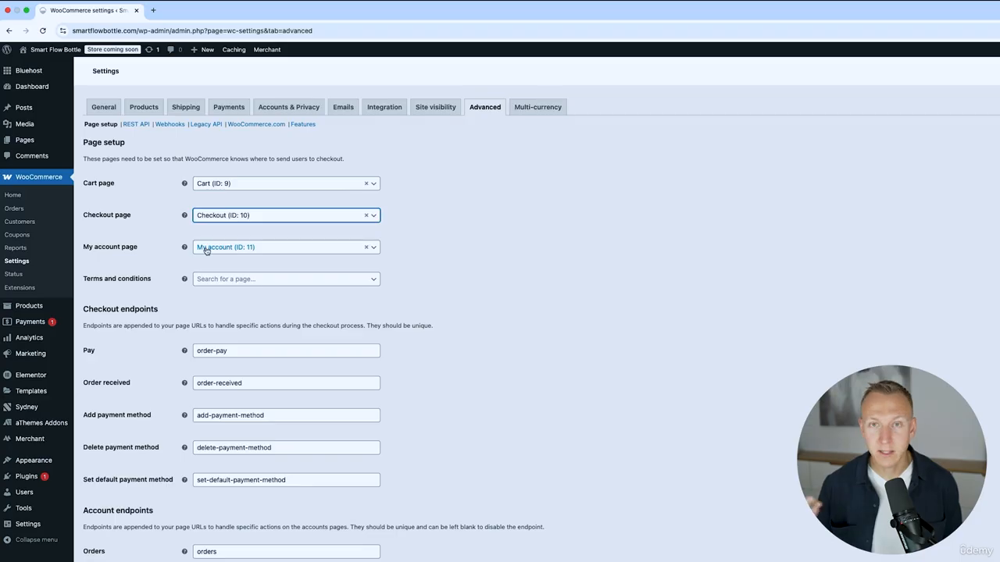
left_click(112, 279)
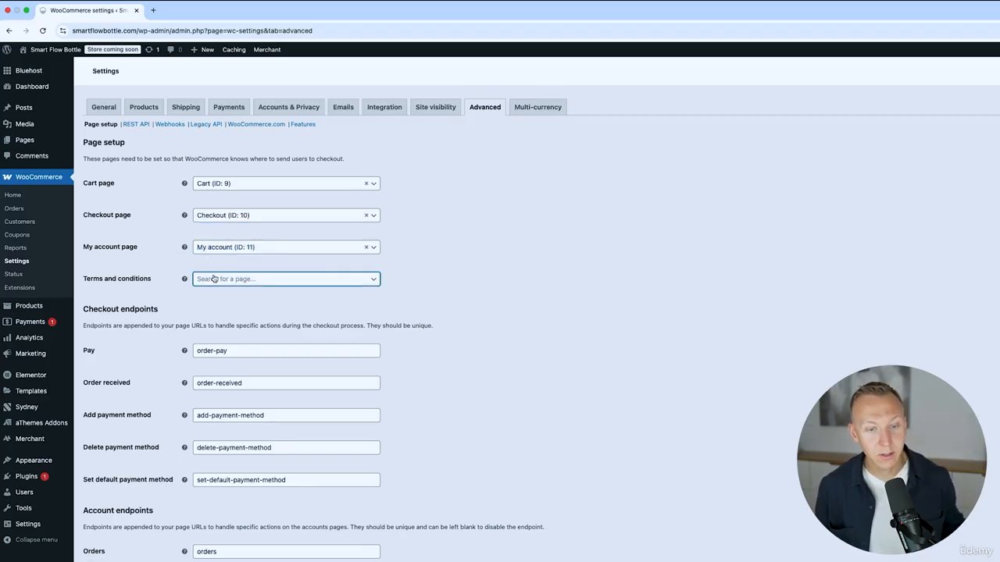
left_click(261, 281)
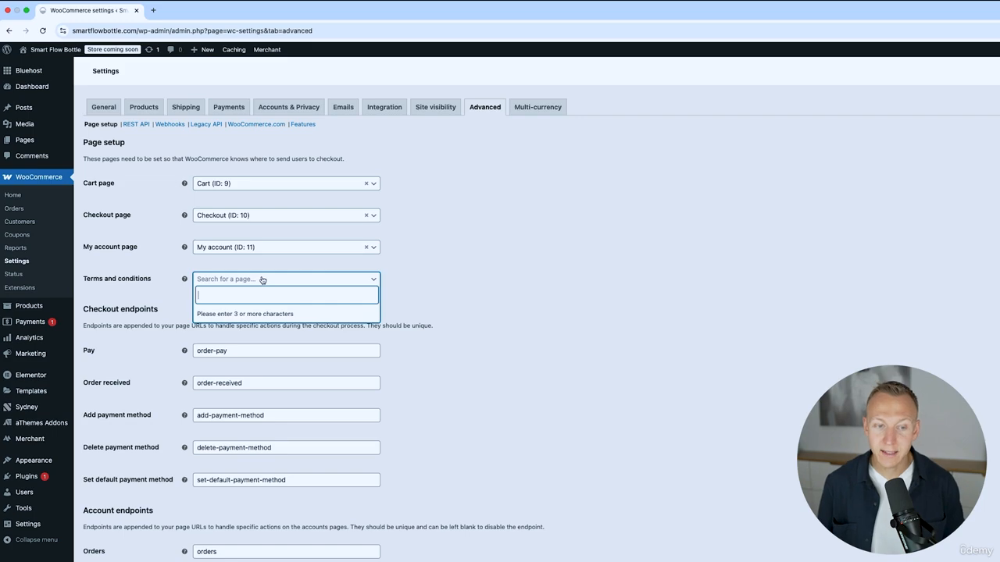
type("Terms")
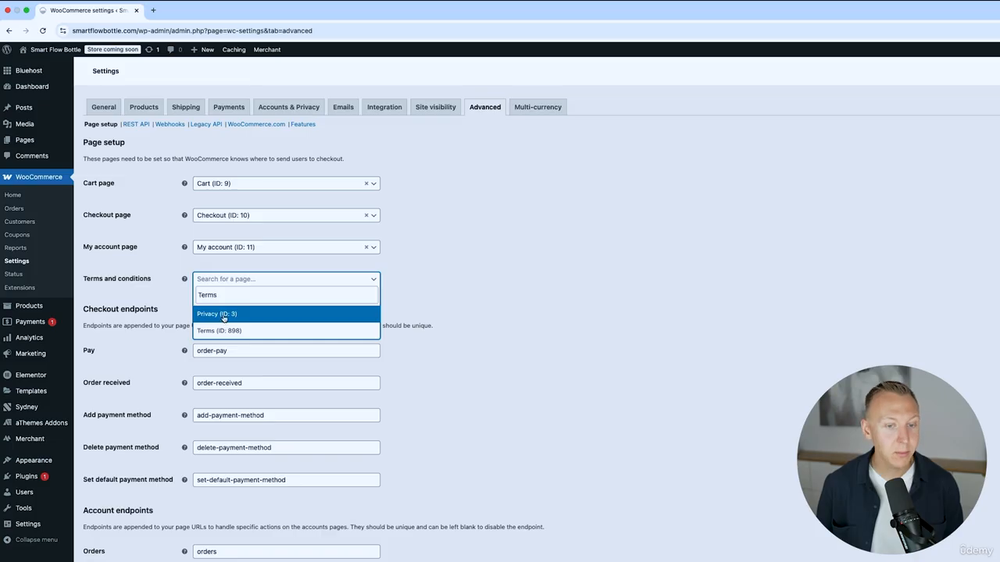
left_click(219, 331)
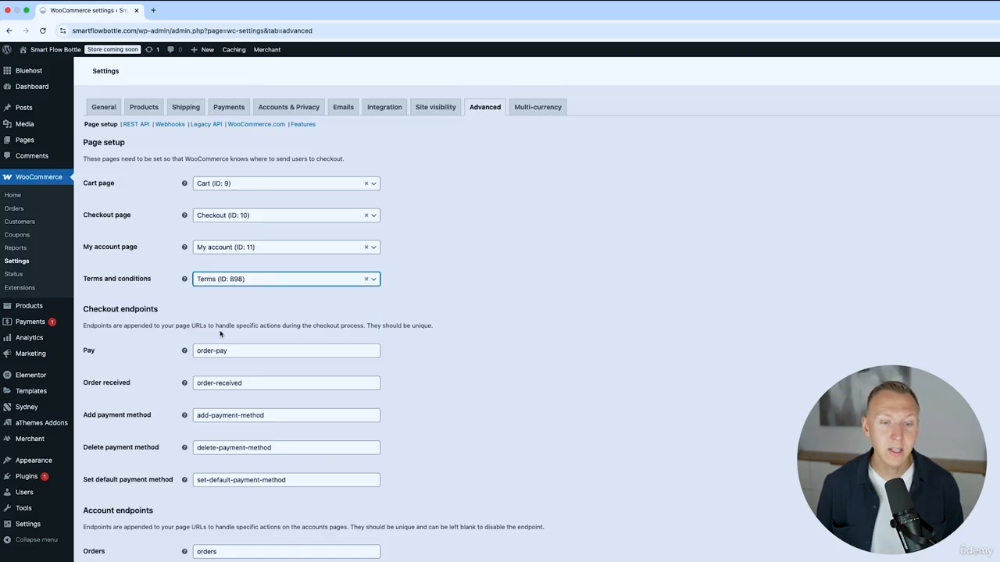
scroll(448, 335, "down", 5)
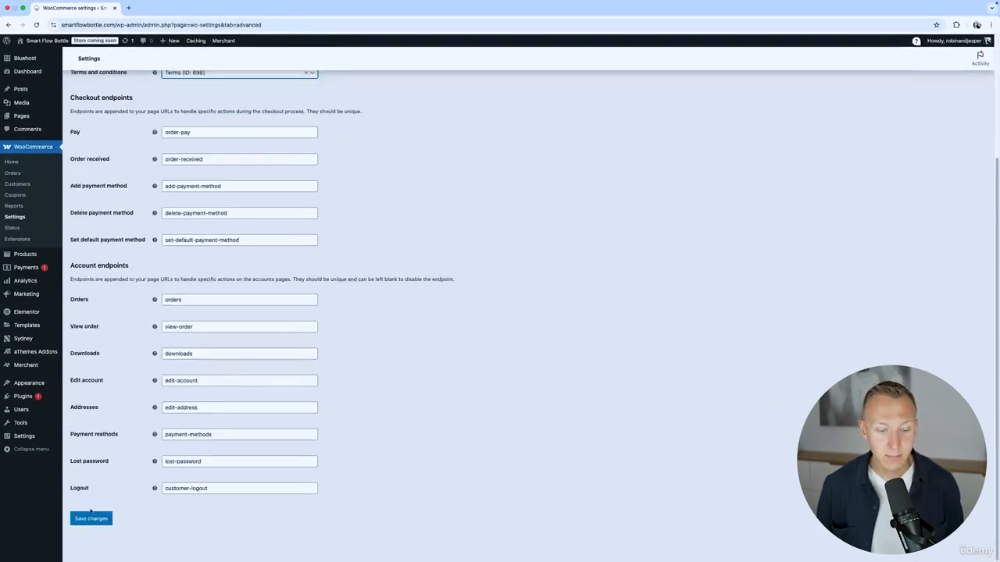
left_click(92, 518)
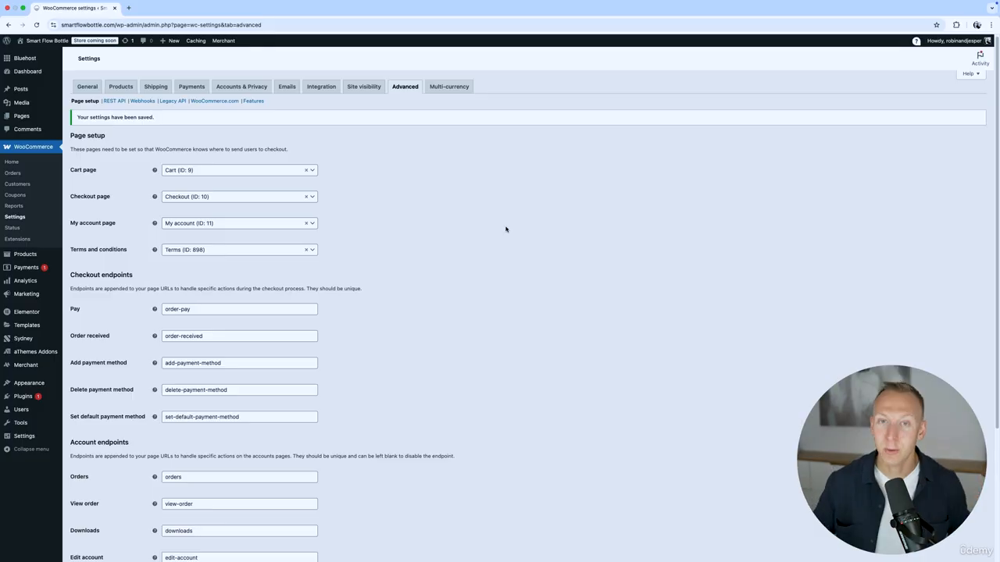
Enable WooPayments for credit and debit cards on the Payments tab.
left_click(197, 88)
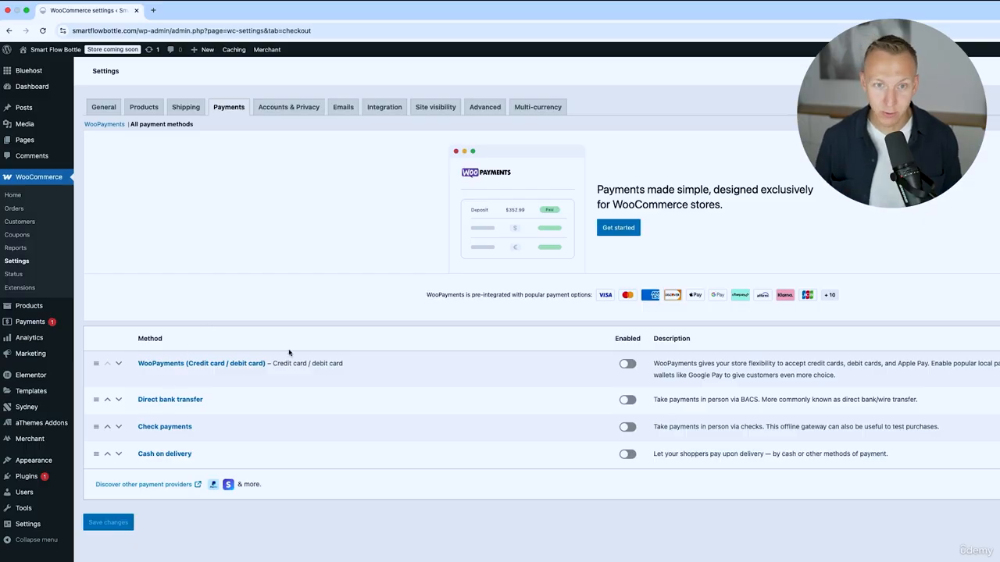
left_click(629, 366)
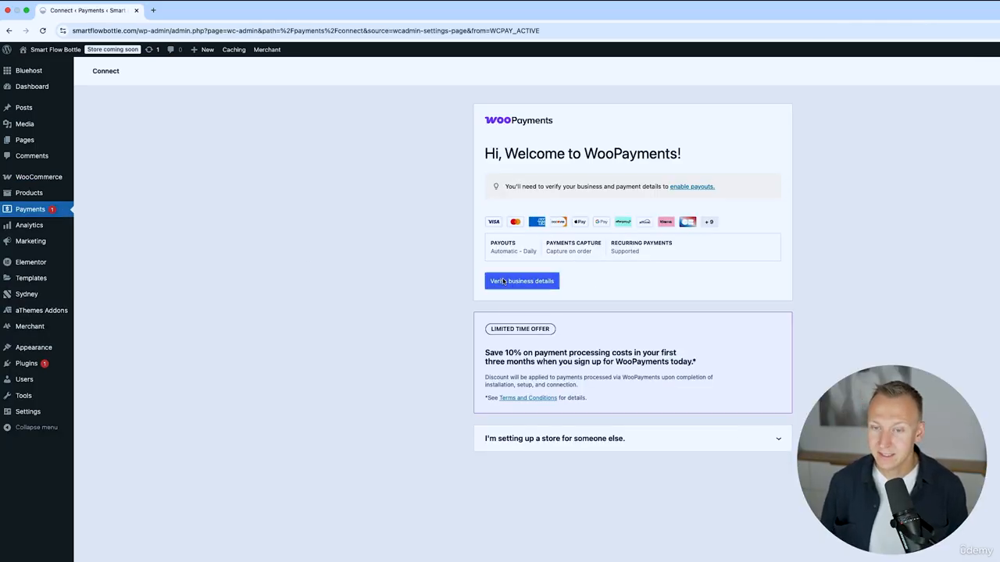
Choose Company as the legal entity type with Private corporation as its category.
left_click(504, 282)
left_click(518, 226)
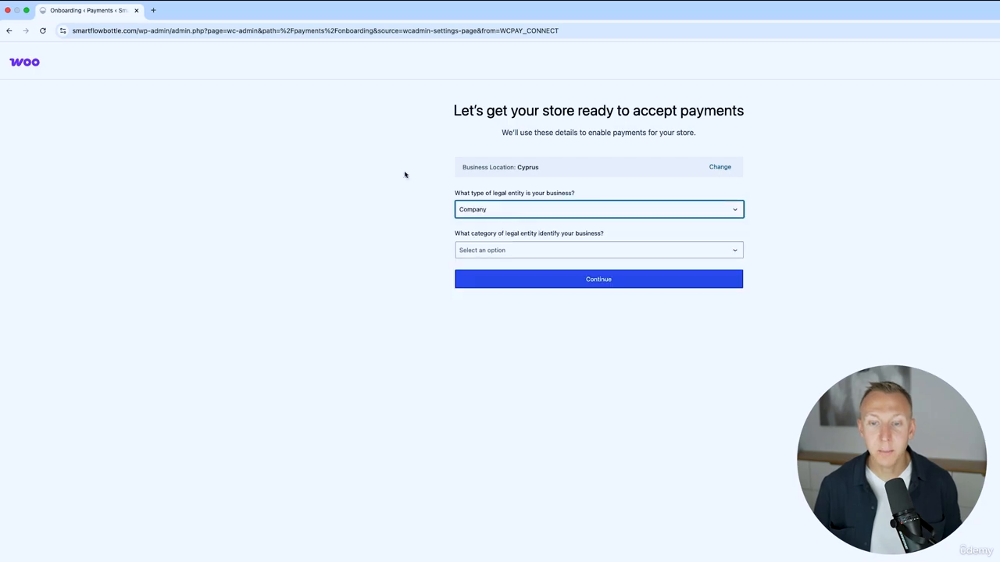
left_click(357, 205)
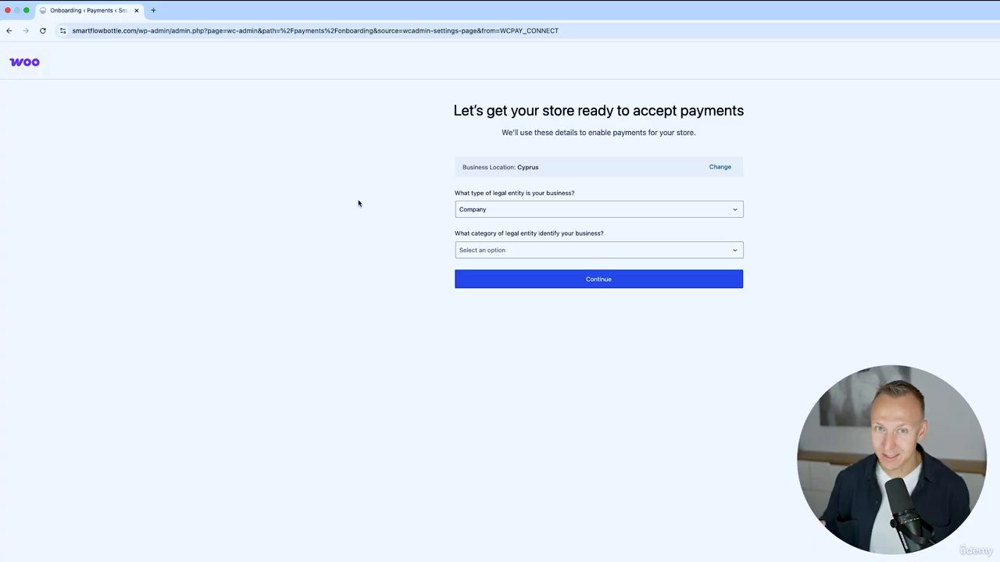
left_click(559, 252)
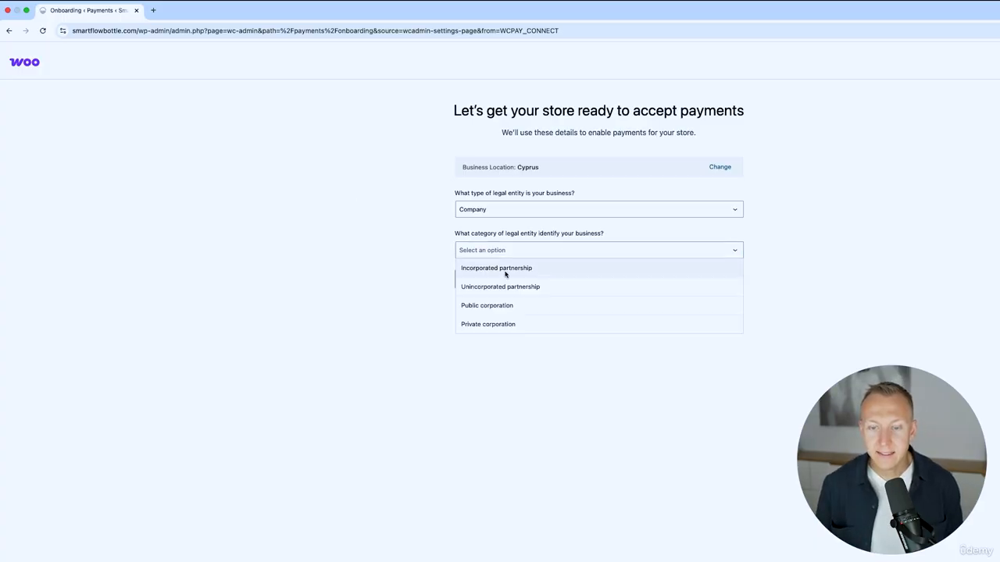
left_click(522, 325)
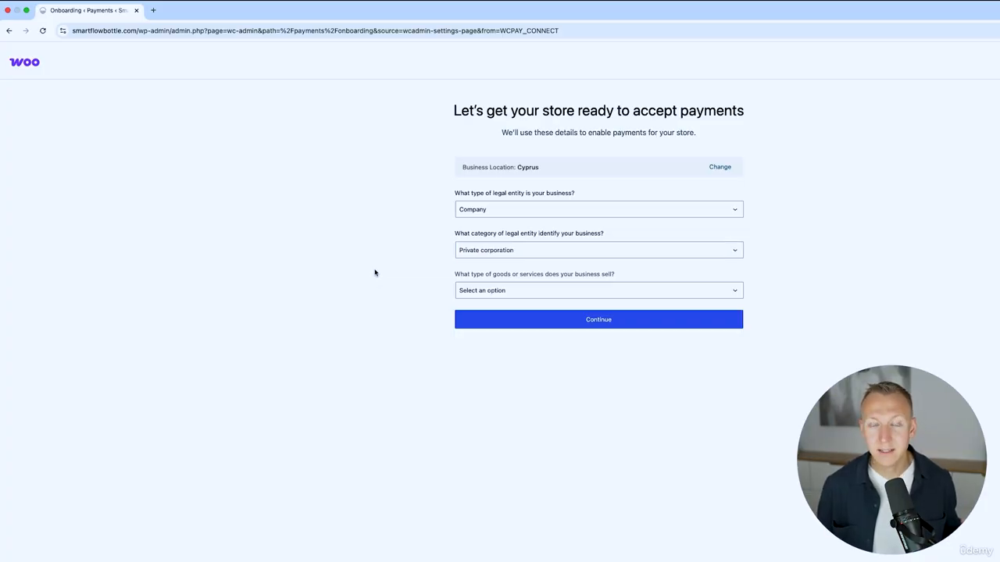
Select Other merchandise under Retail as the goods and services category.
left_click(485, 290)
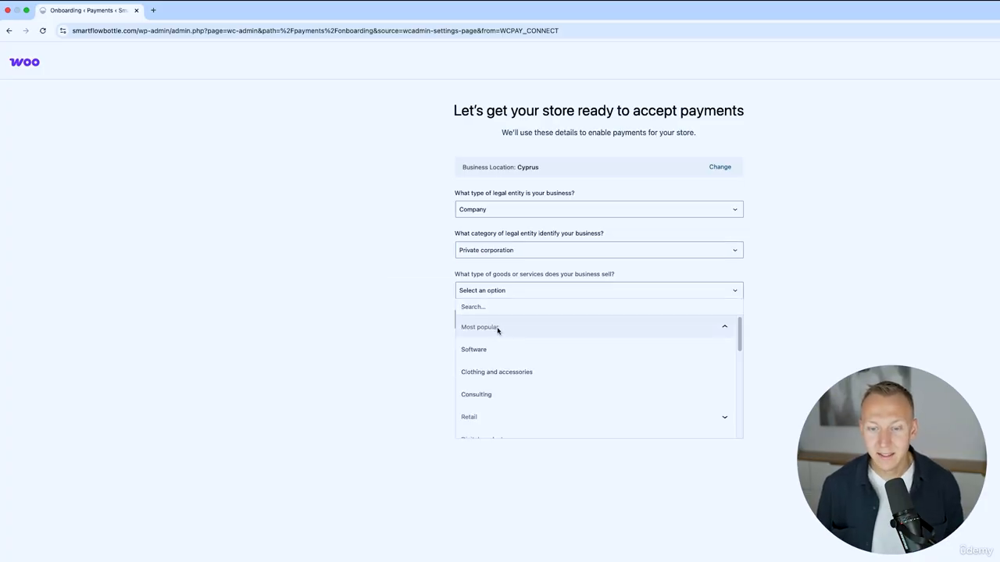
scroll(484, 420, "down", 2)
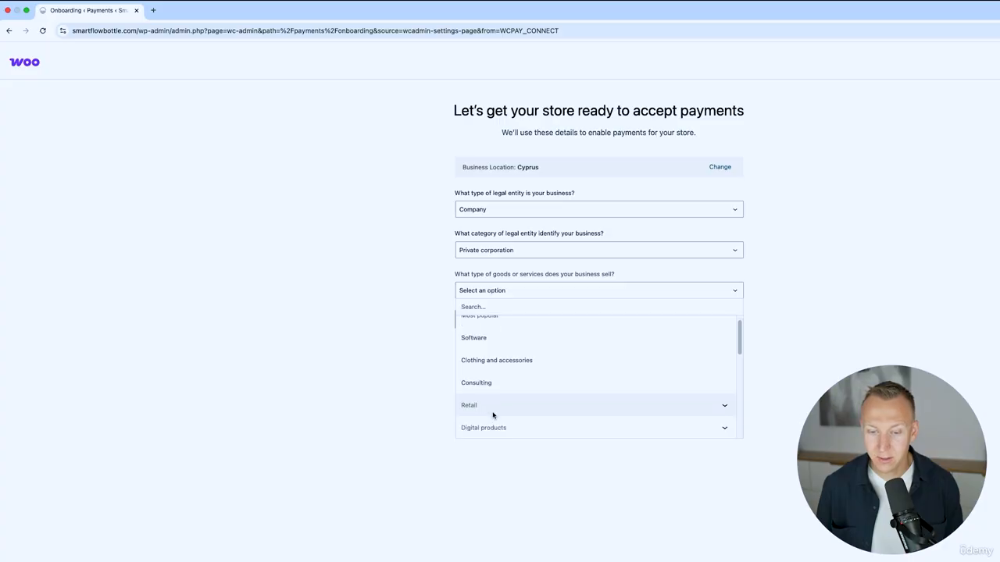
left_click(523, 386)
scroll(528, 388, "down", 5)
scroll(528, 388, "down", 3)
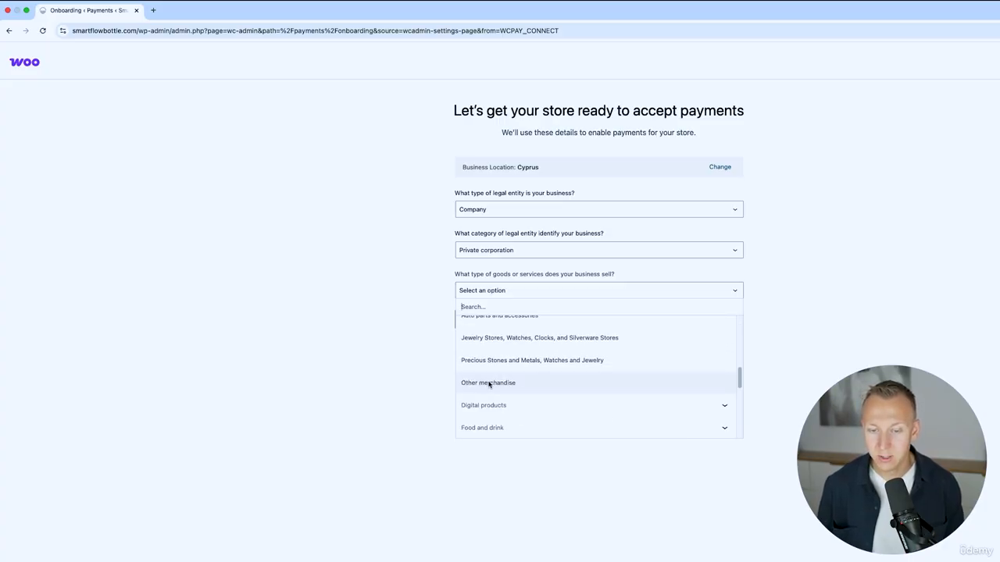
left_click(489, 382)
Set annual revenue to Less than $250k and launch timeline to Within 1 month.
left_click(534, 336)
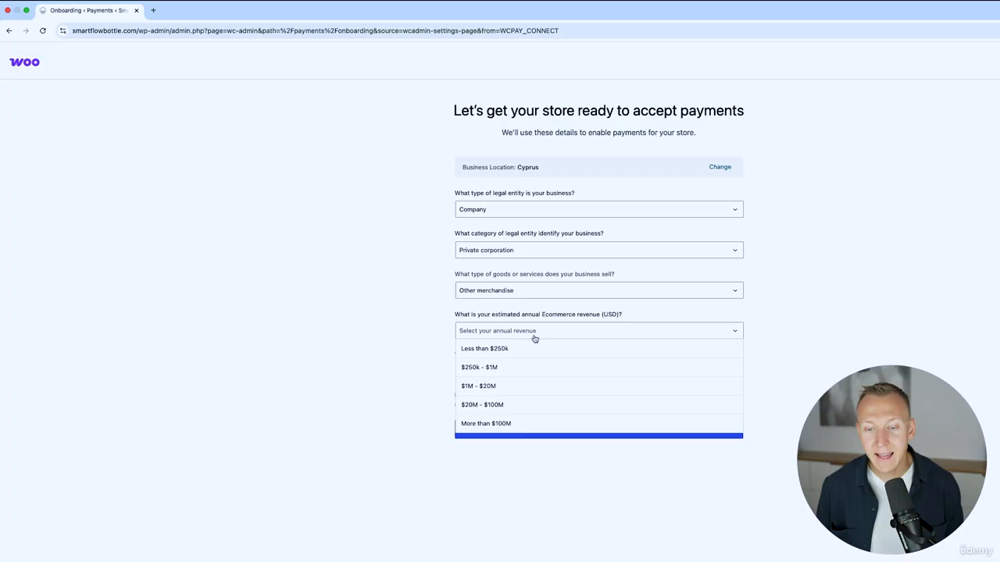
left_click(497, 352)
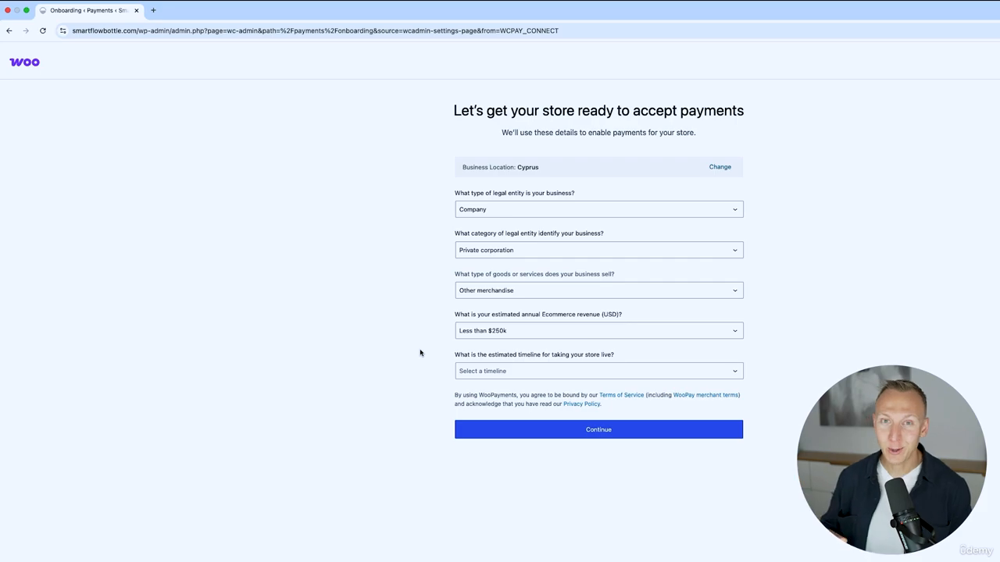
left_click(500, 330)
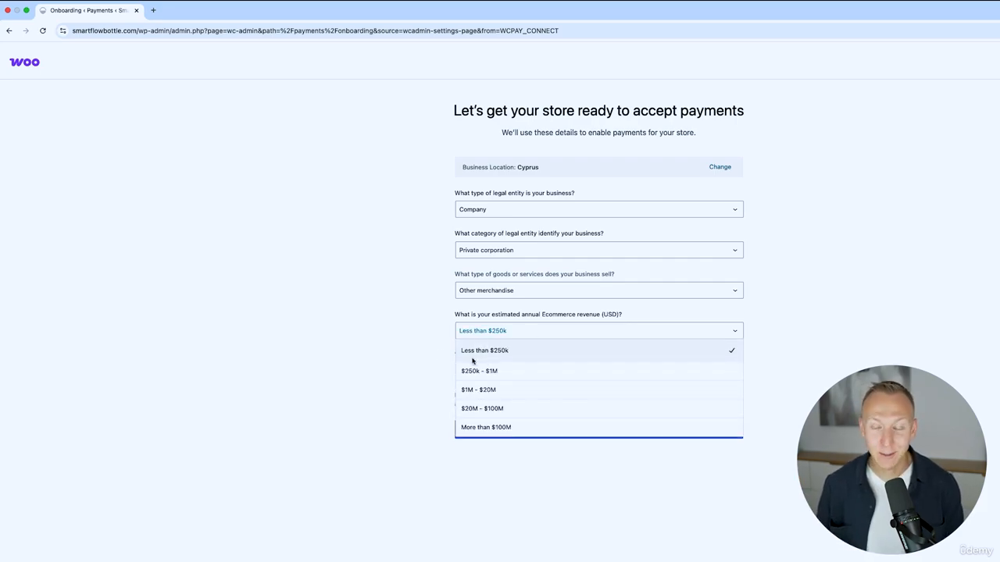
left_click(493, 352)
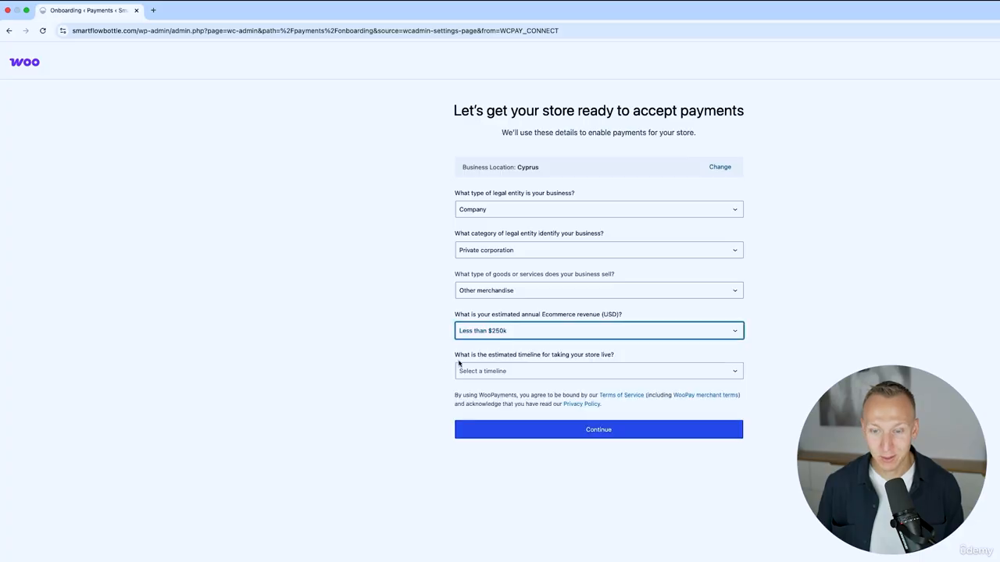
left_click(538, 372)
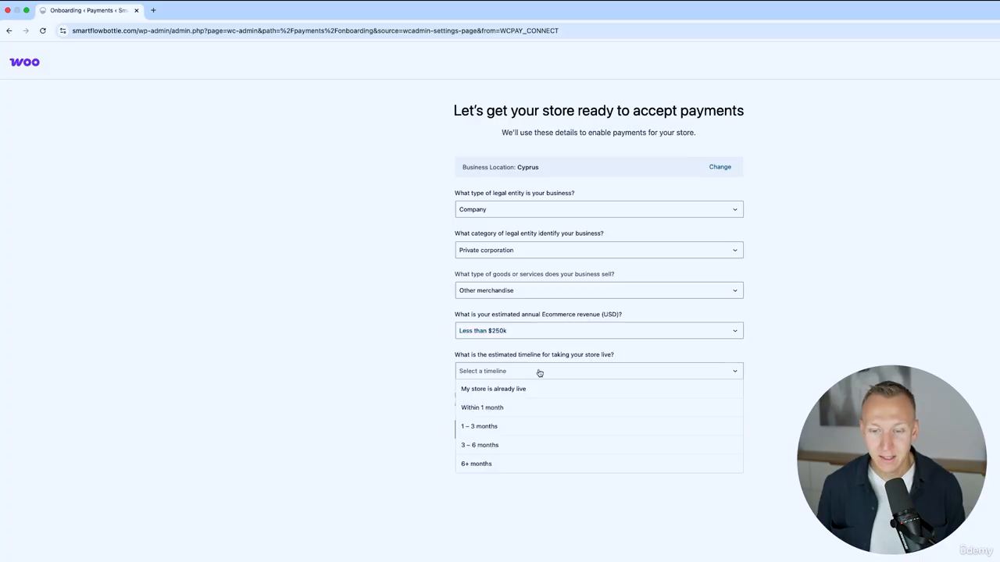
left_click(500, 409)
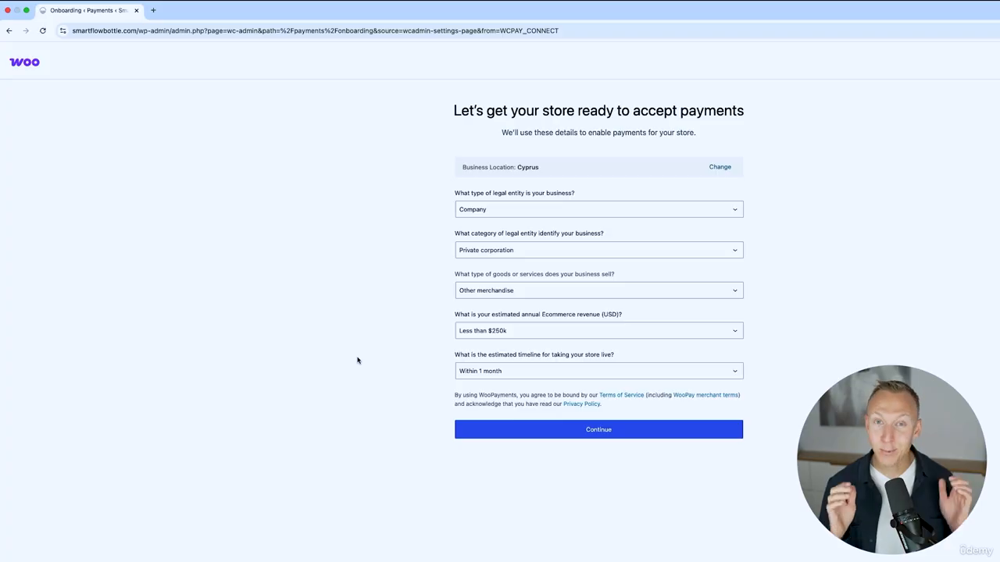
Submit the business details, then sign in to Stripe with the store owner's account e-mail.
left_click(621, 437)
left_click(600, 183)
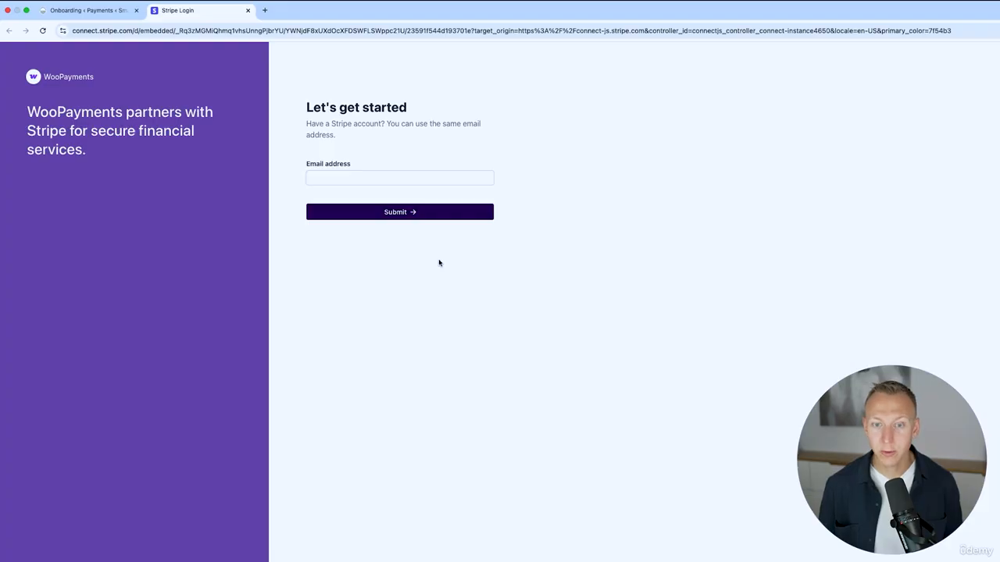
left_click(414, 179)
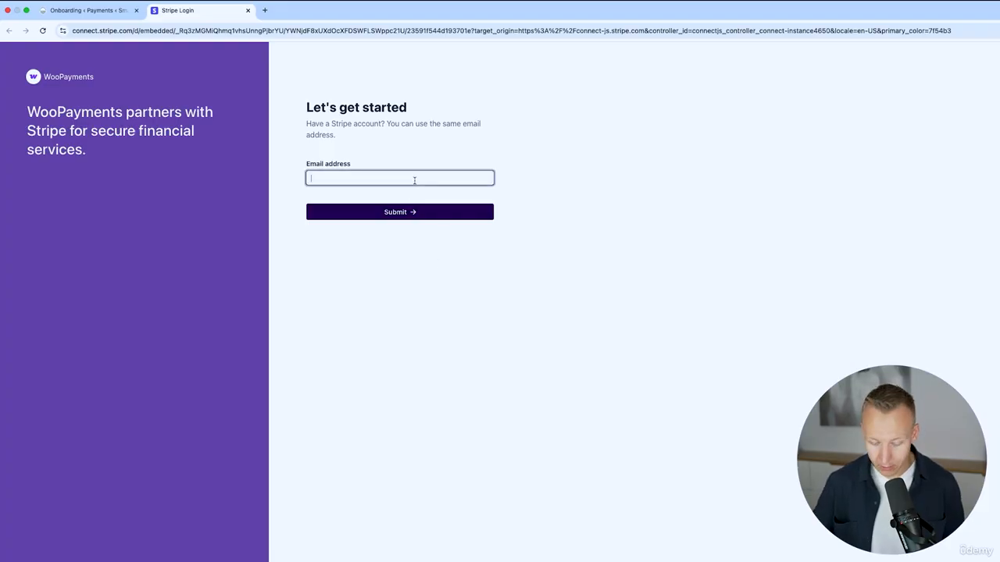
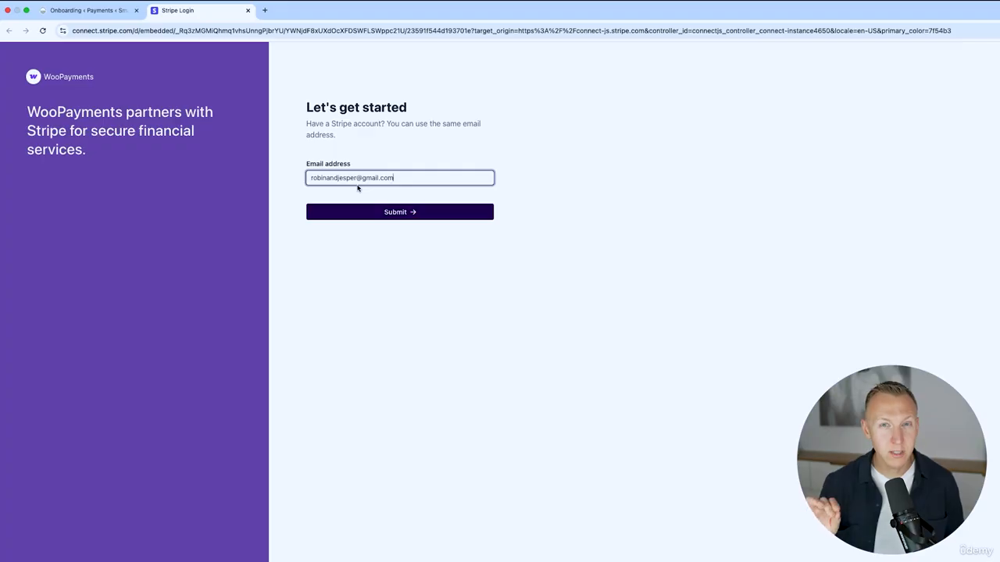
left_click(406, 211)
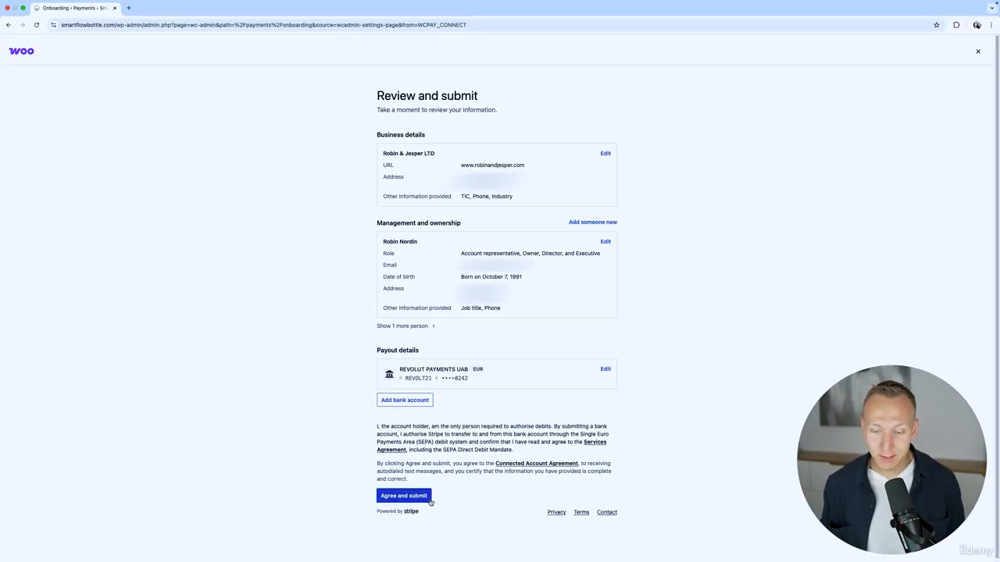
Agree to the terms to activate WooPayments, dismiss the payments-ready notice, and go to Payments settings.
left_click(424, 496)
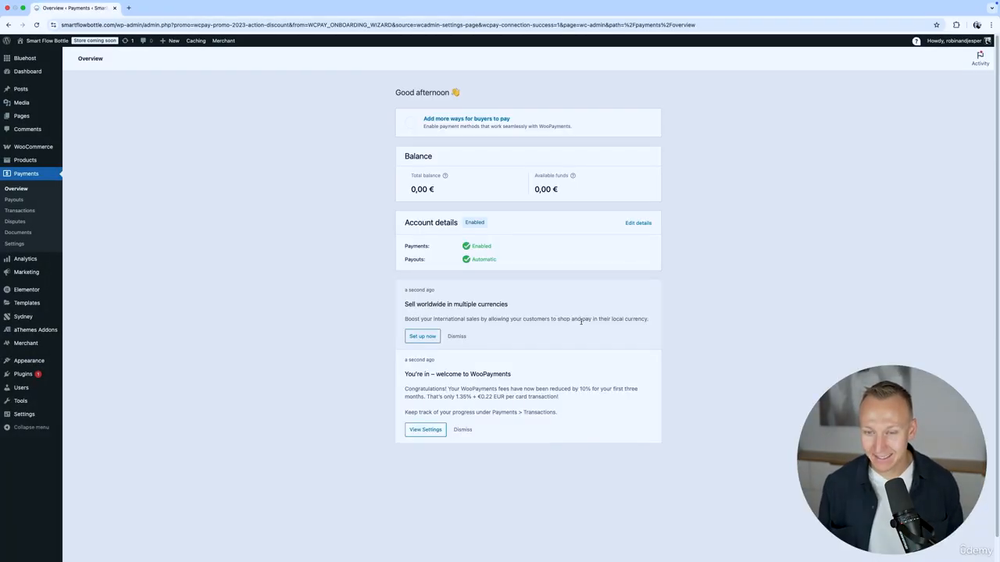
left_click(584, 325)
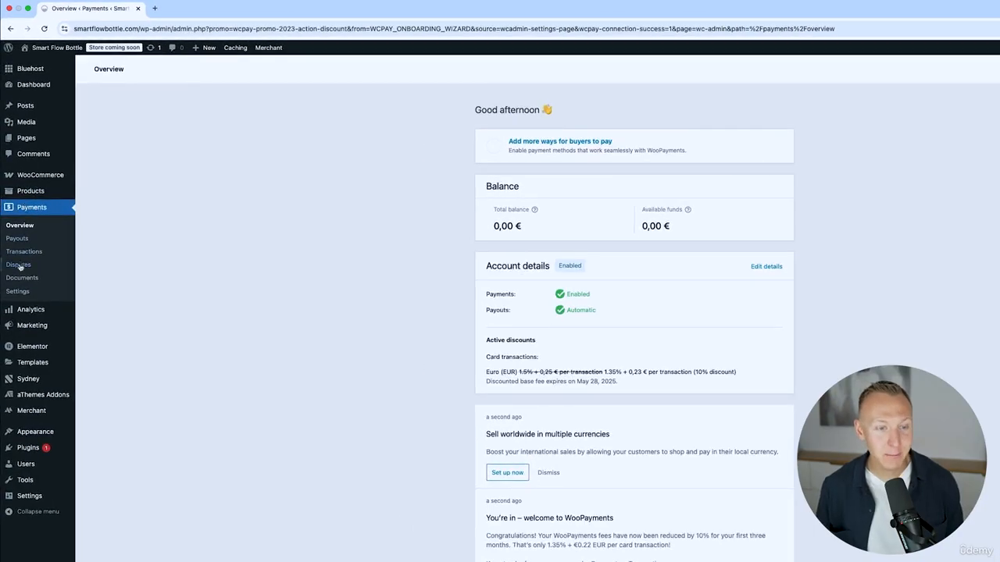
left_click(17, 291)
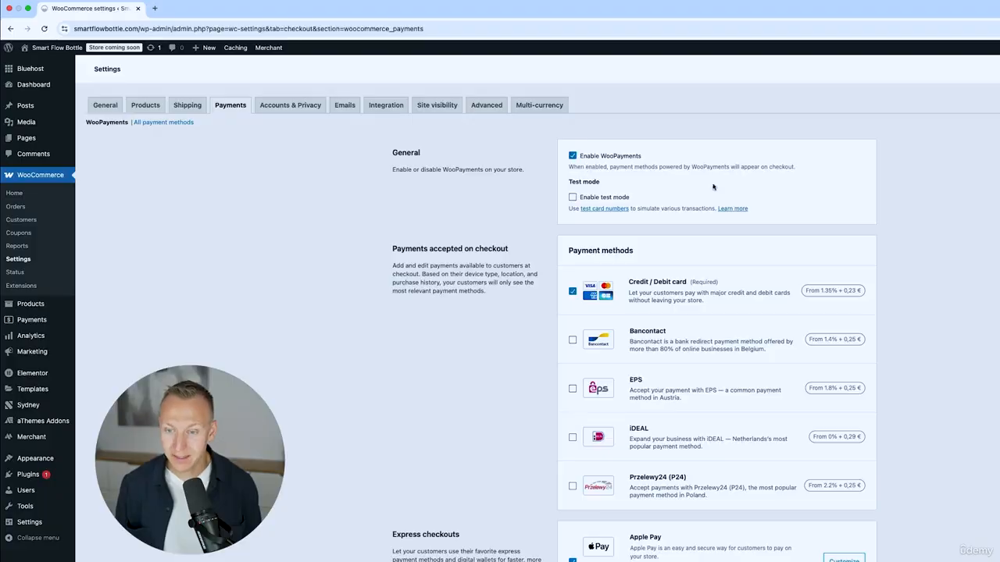
Toggle the Apple Pay / Google Pay express checkout option and save the WooPayments settings.
scroll(716, 190, "down", 2)
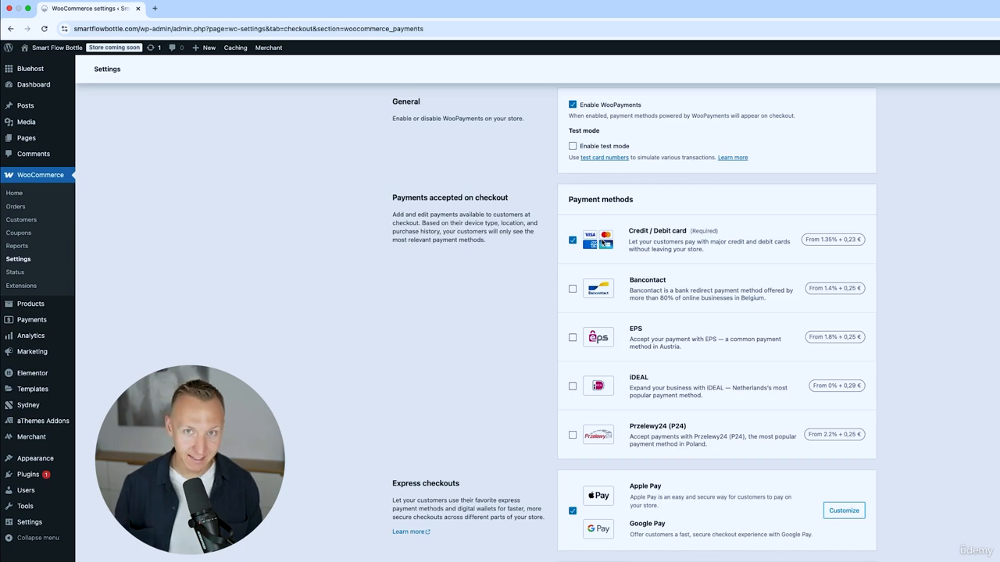
scroll(676, 398, "down", 3)
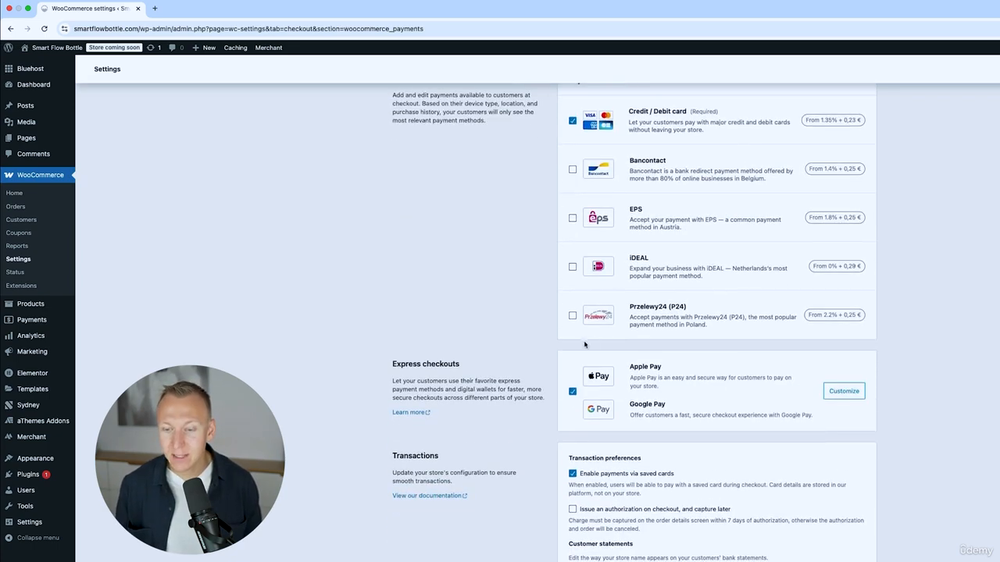
left_click(572, 392)
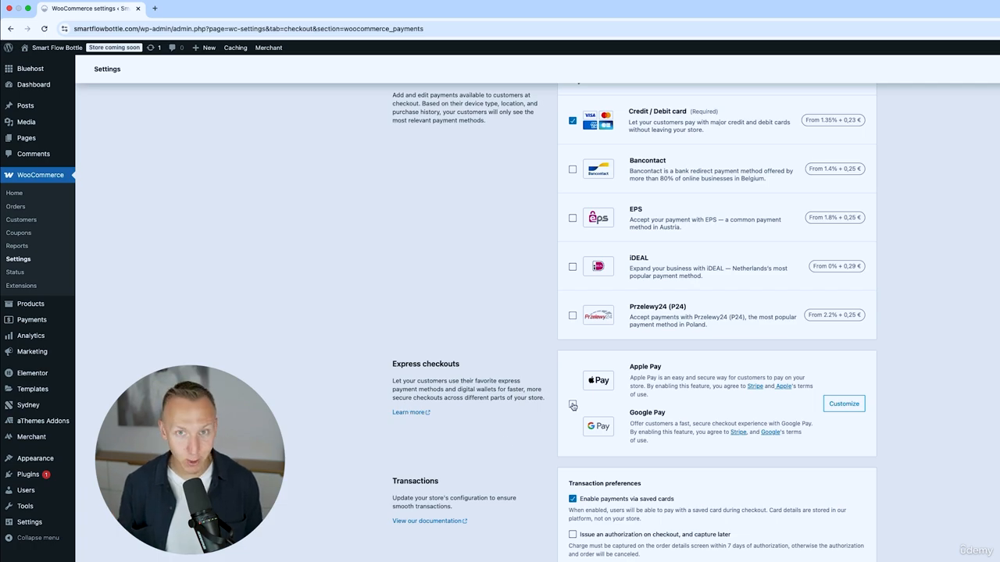
scroll(592, 322, "down", 10)
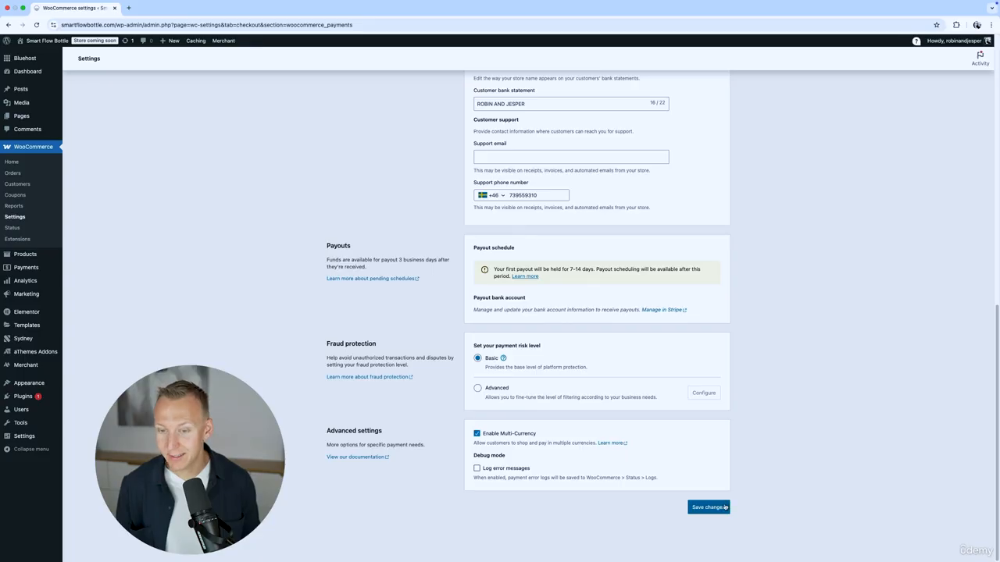
left_click(725, 507)
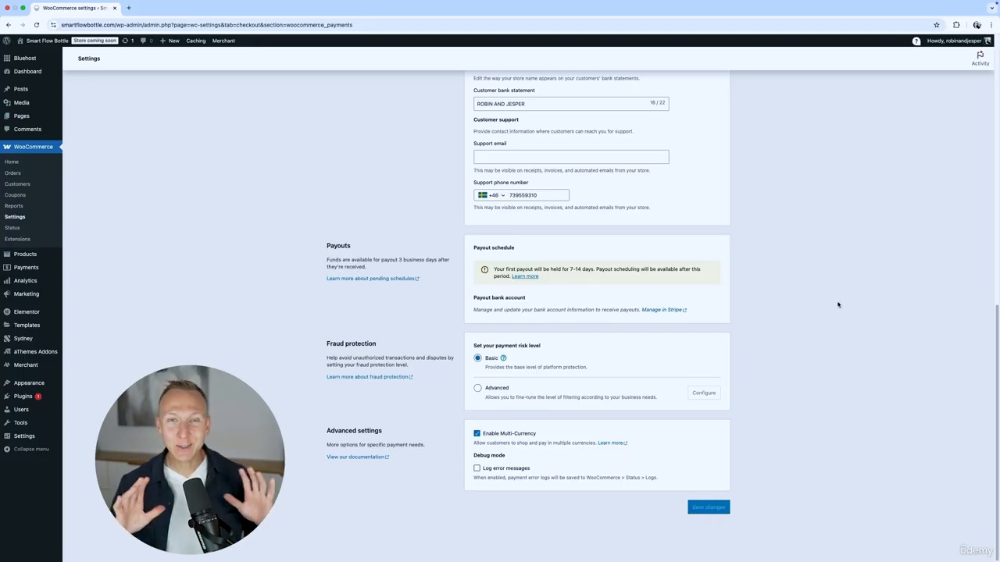